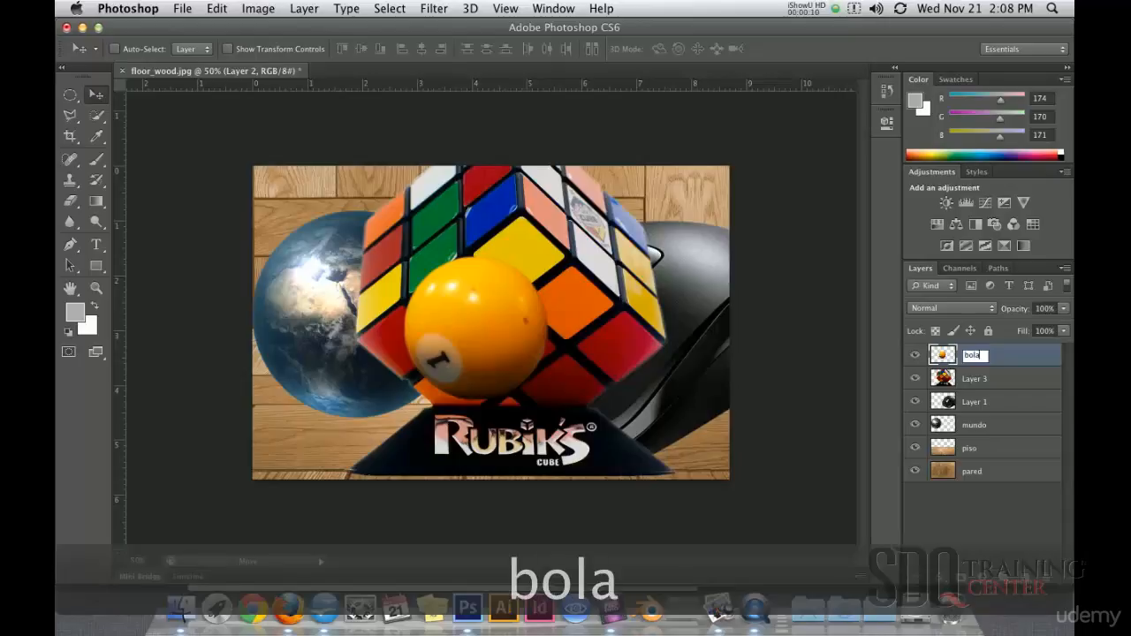
Rename the Rubik's cube layer to cubo and the computer mouse layer to mouse
{"action": "double_click", "coordinate": [972, 379]}
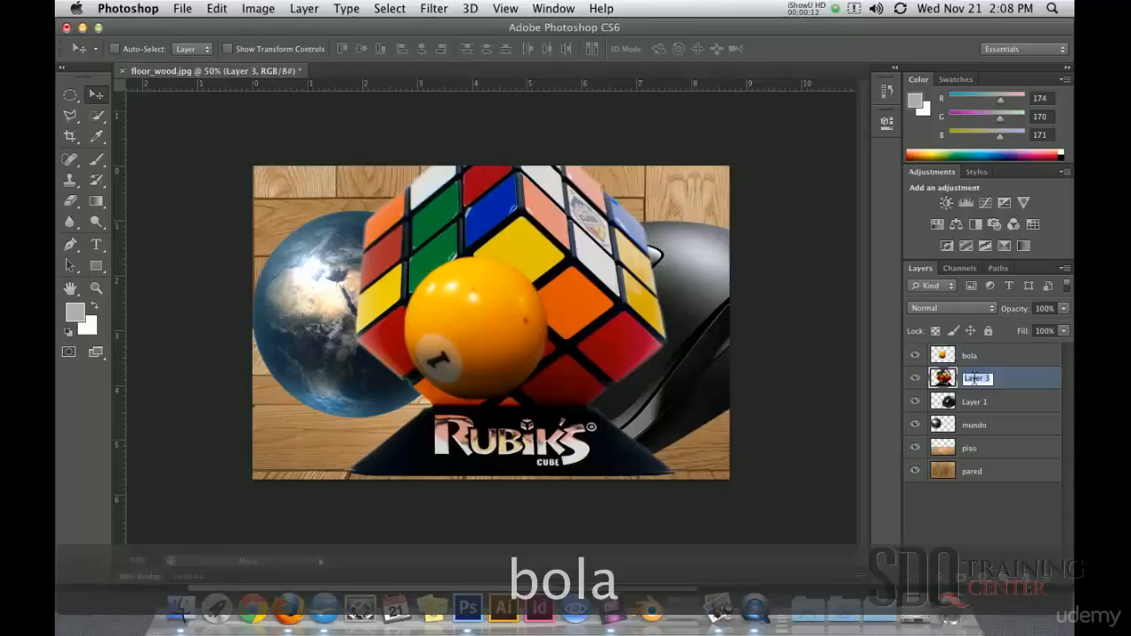
{"action": "type", "text": "cubo"}
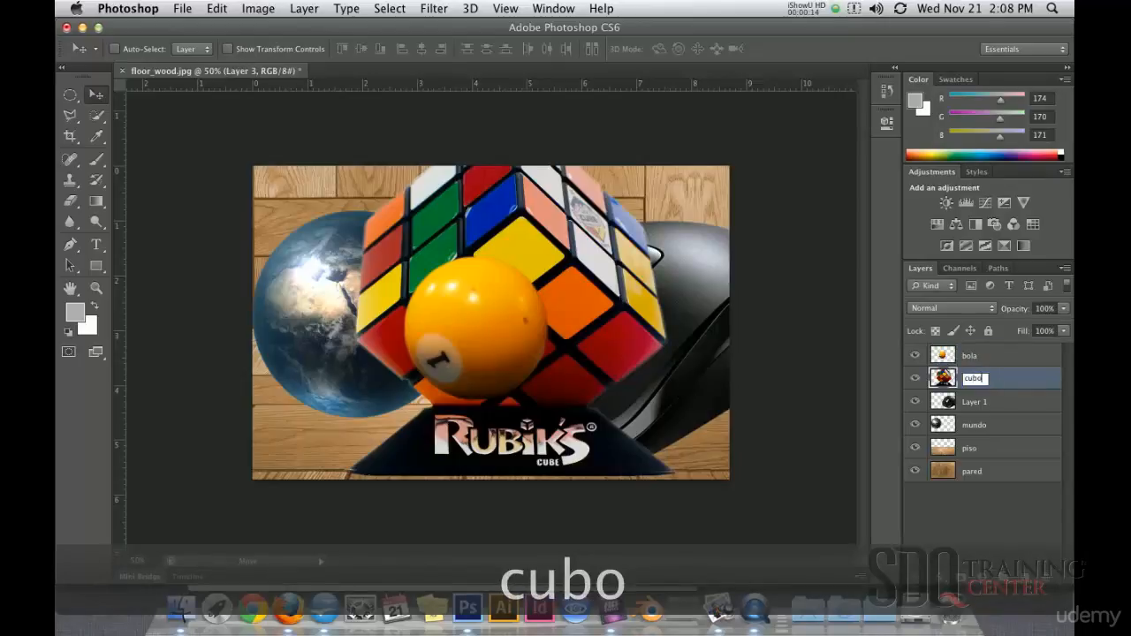
{"action": "double_click", "coordinate": [981, 402]}
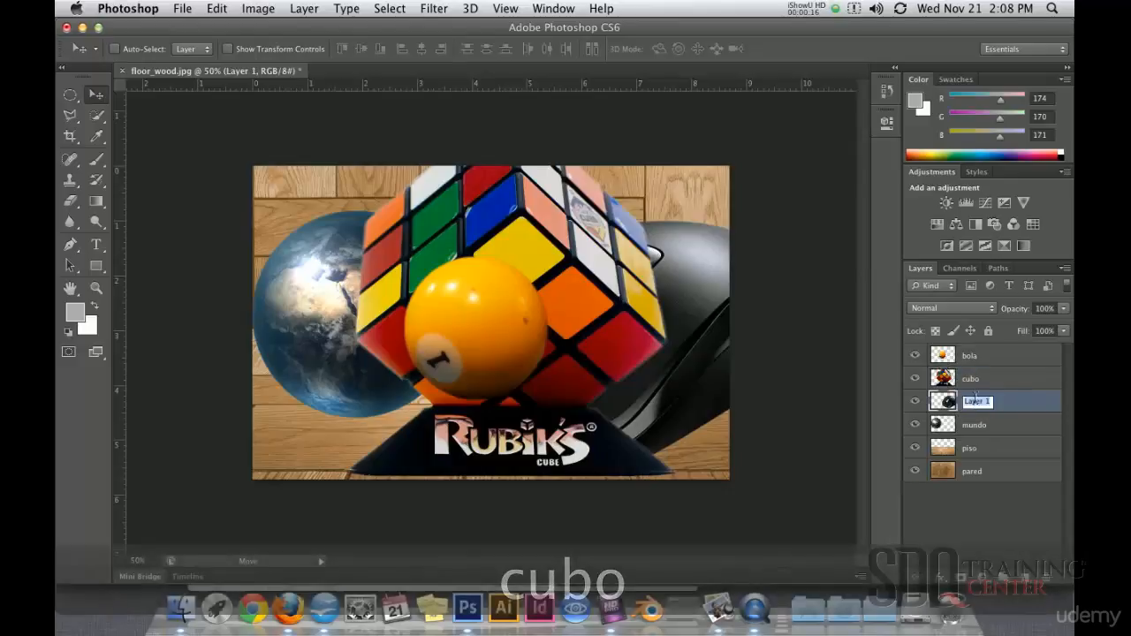
{"action": "type", "text": "maouse"}
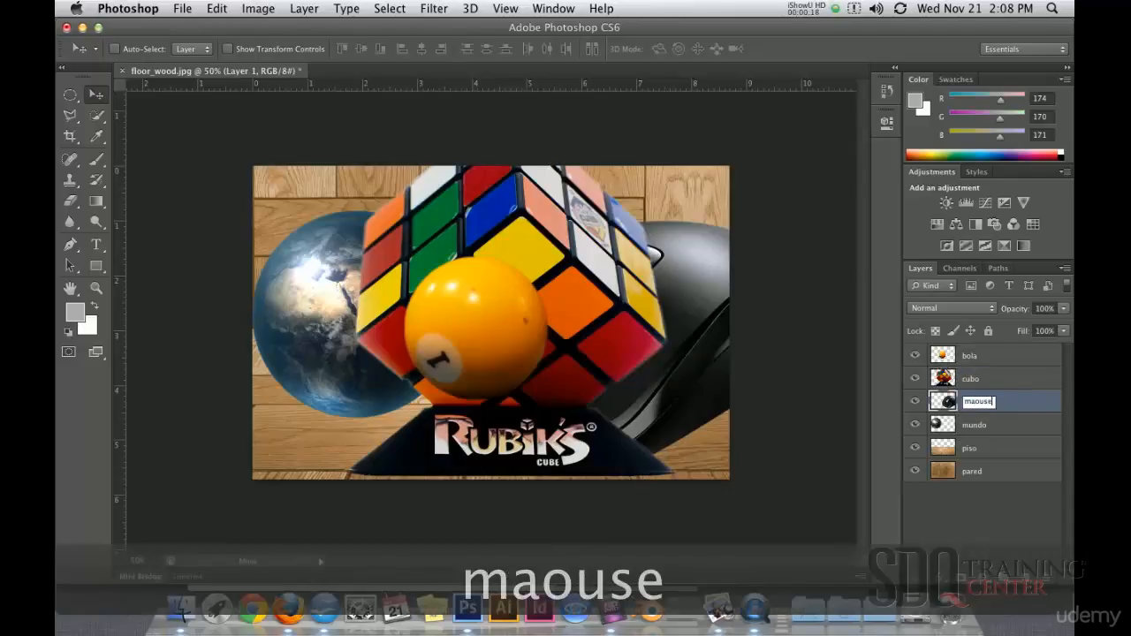
{"action": "key", "text": "BackSpace"}
{"action": "key", "text": "BackSpace"}
{"action": "key", "text": "BackSpace"}
{"action": "key", "text": "BackSpace"}
{"action": "key", "text": "BackSpace"}
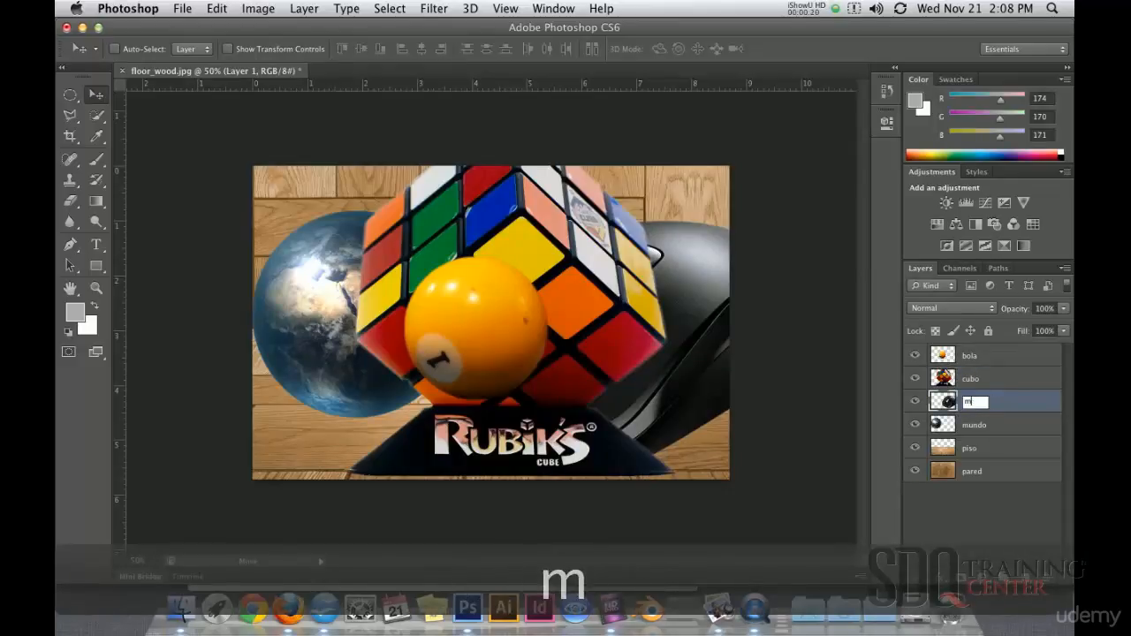
{"action": "type", "text": "ouse"}
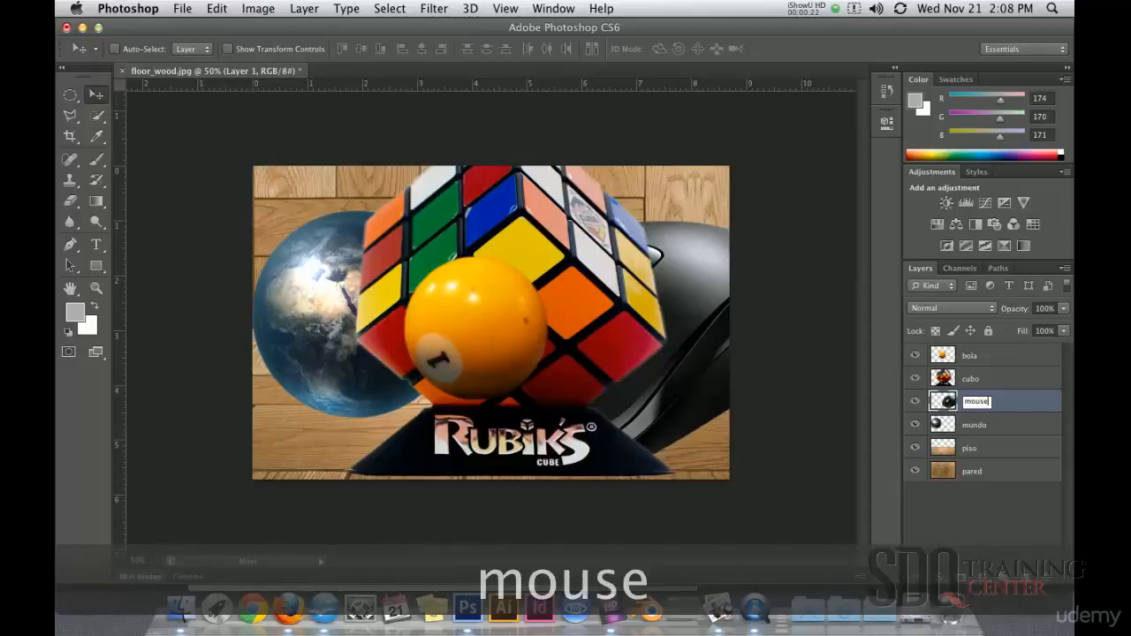
{"action": "left_click", "coordinate": [1013, 405]}
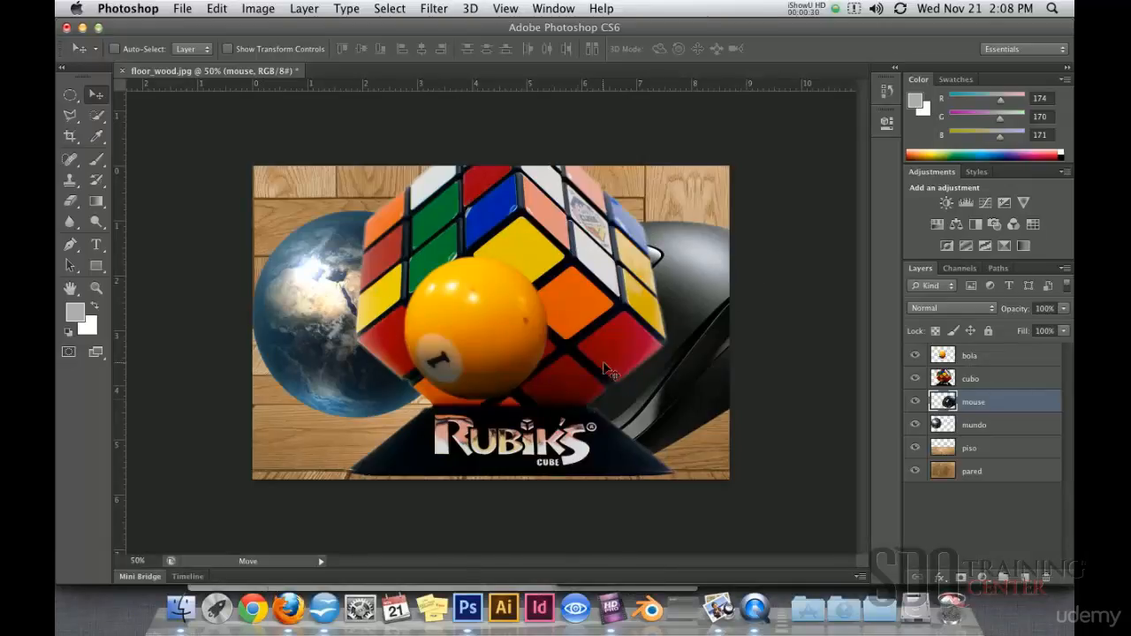
Enable Auto-Select for layers and pick the globe, billiard ball, cube and mouse directly in the image
{"action": "left_click_drag", "start_coordinate": [338, 287], "coordinate": [341, 256]}
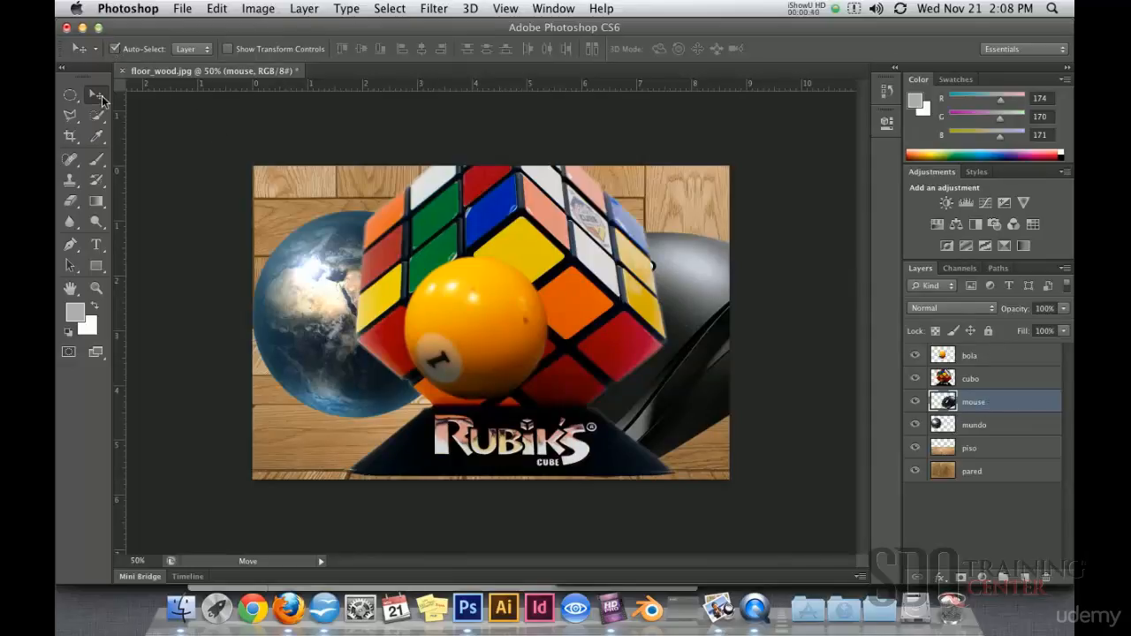
{"action": "left_click", "coordinate": [310, 325]}
{"action": "left_click", "coordinate": [485, 325]}
{"action": "left_click", "coordinate": [553, 249]}
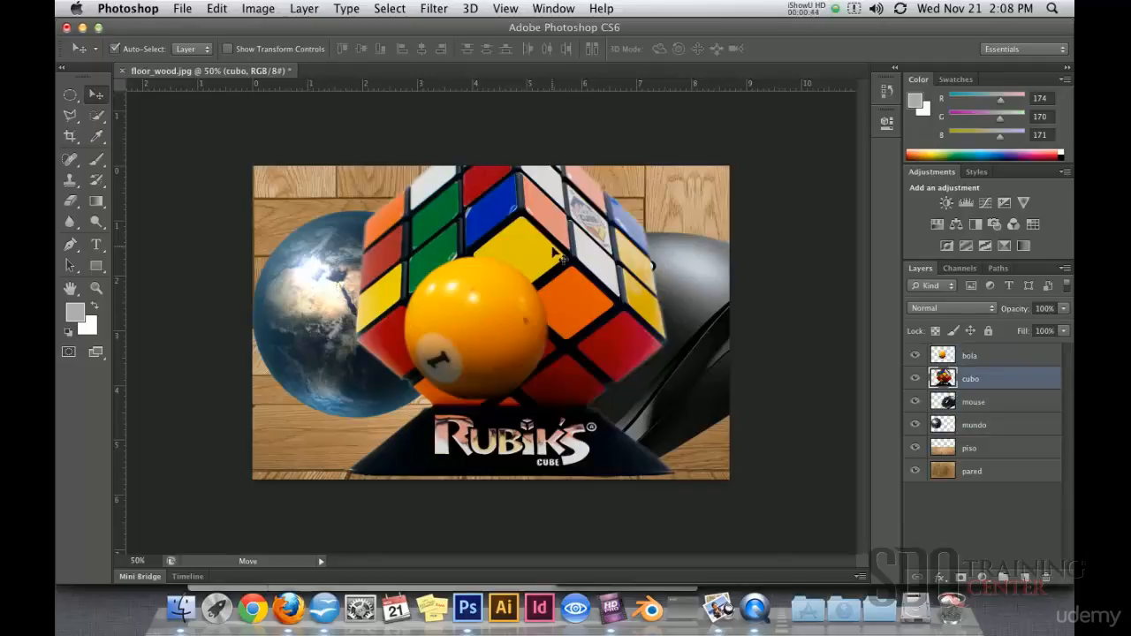
{"action": "left_click", "coordinate": [717, 360]}
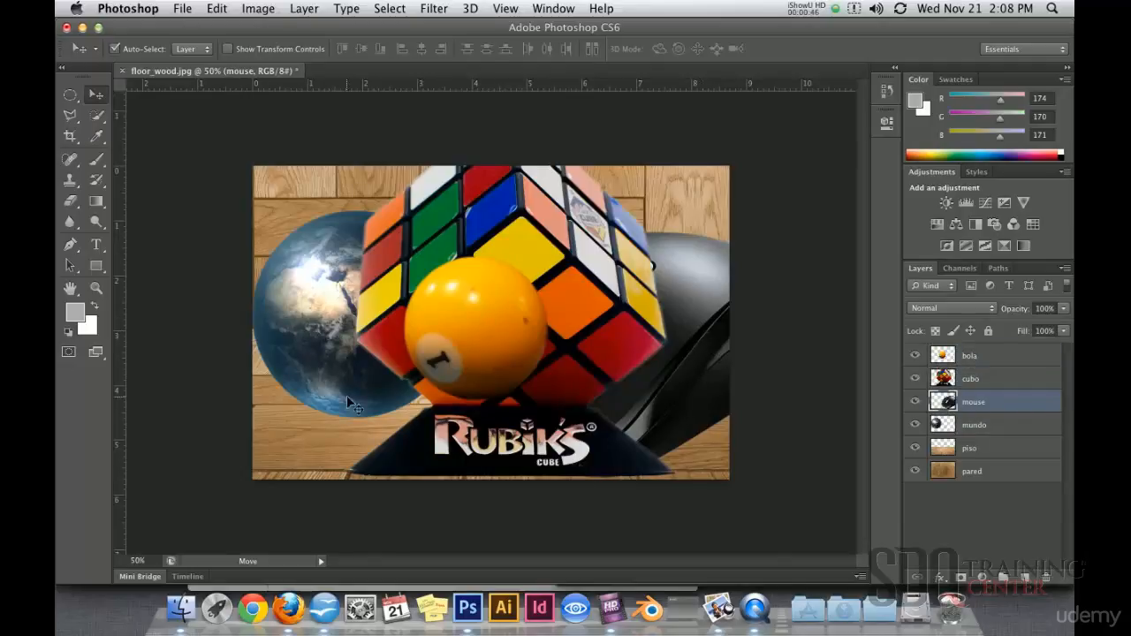
Hide the bola, cubo and mundo layers, keep the mouse layer visible, and turn on Show Transform Controls
{"action": "left_click_drag", "start_coordinate": [915, 427], "coordinate": [916, 355]}
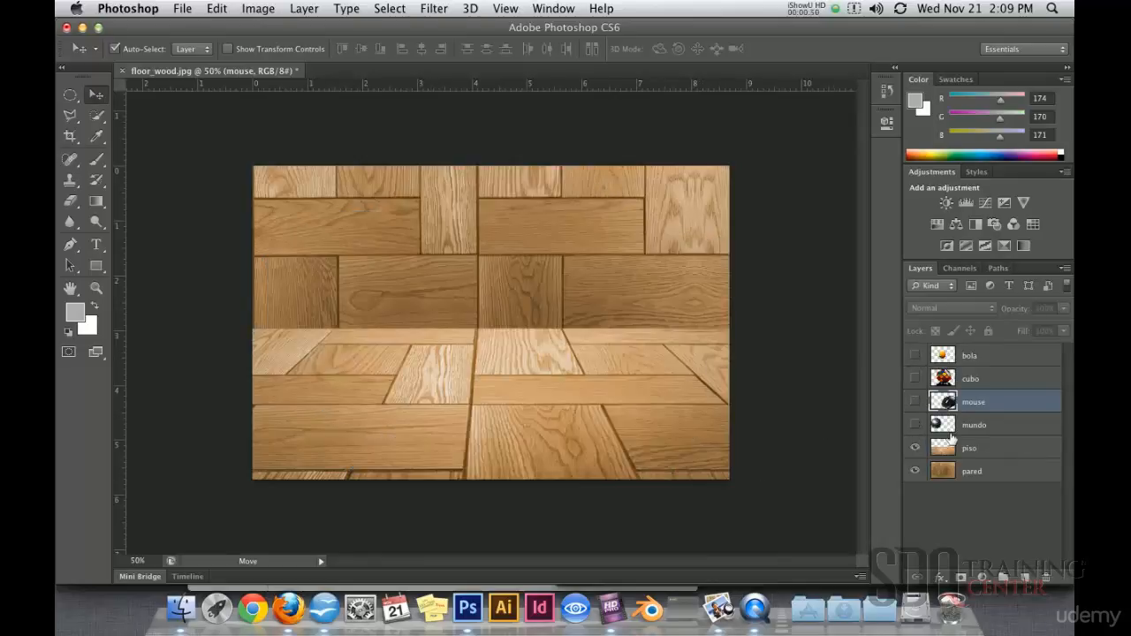
{"action": "left_click", "coordinate": [916, 402]}
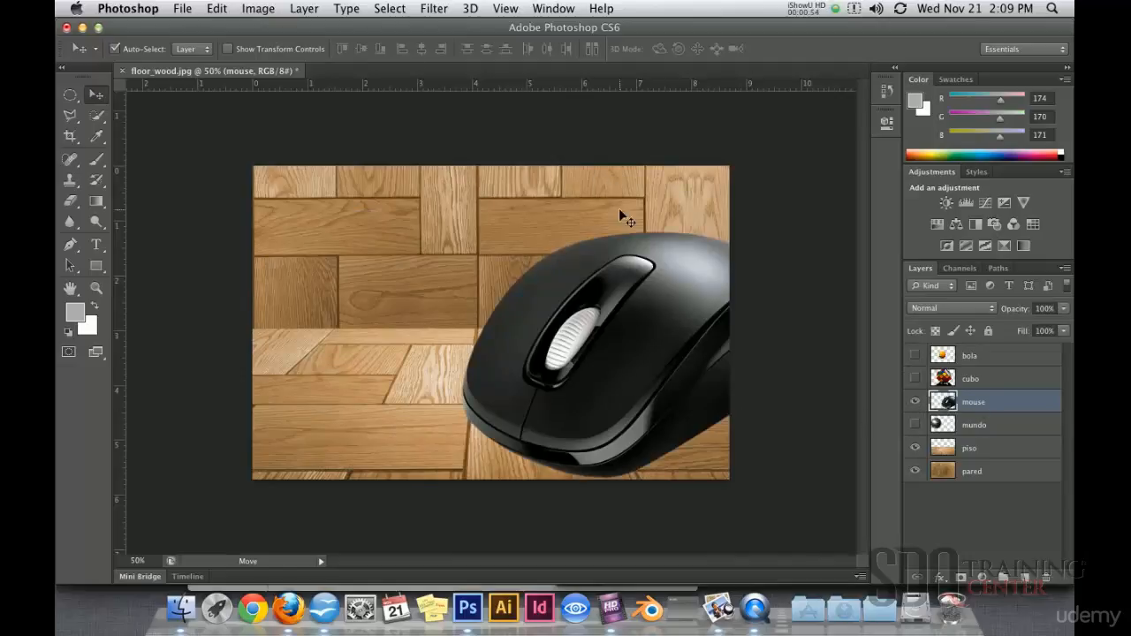
{"action": "left_click", "coordinate": [216, 10]}
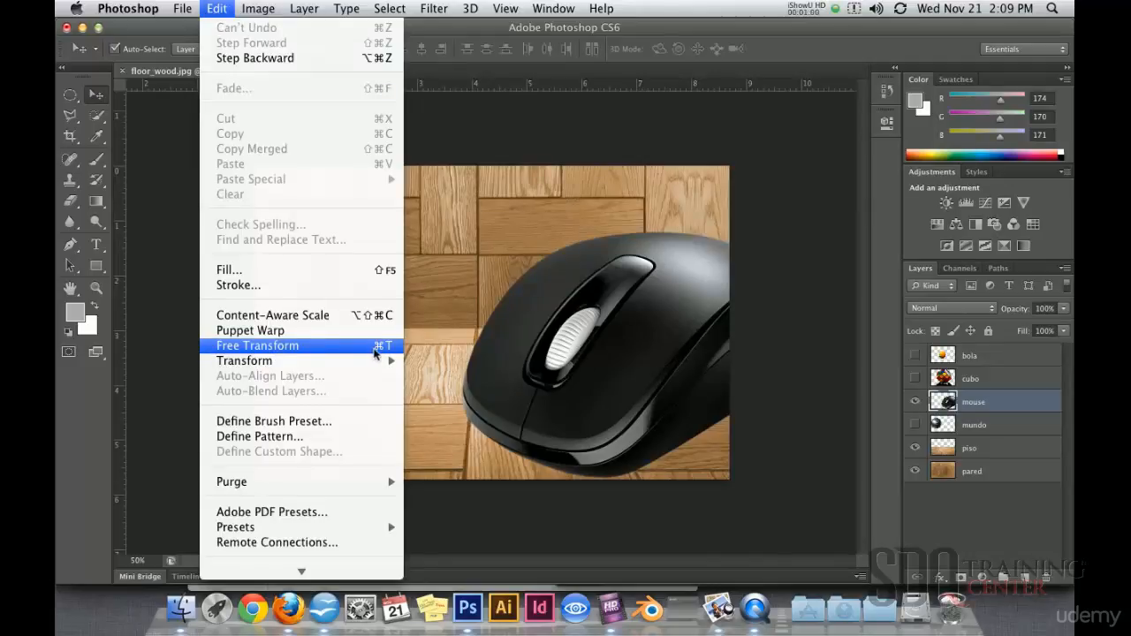
{"action": "left_click", "coordinate": [671, 176]}
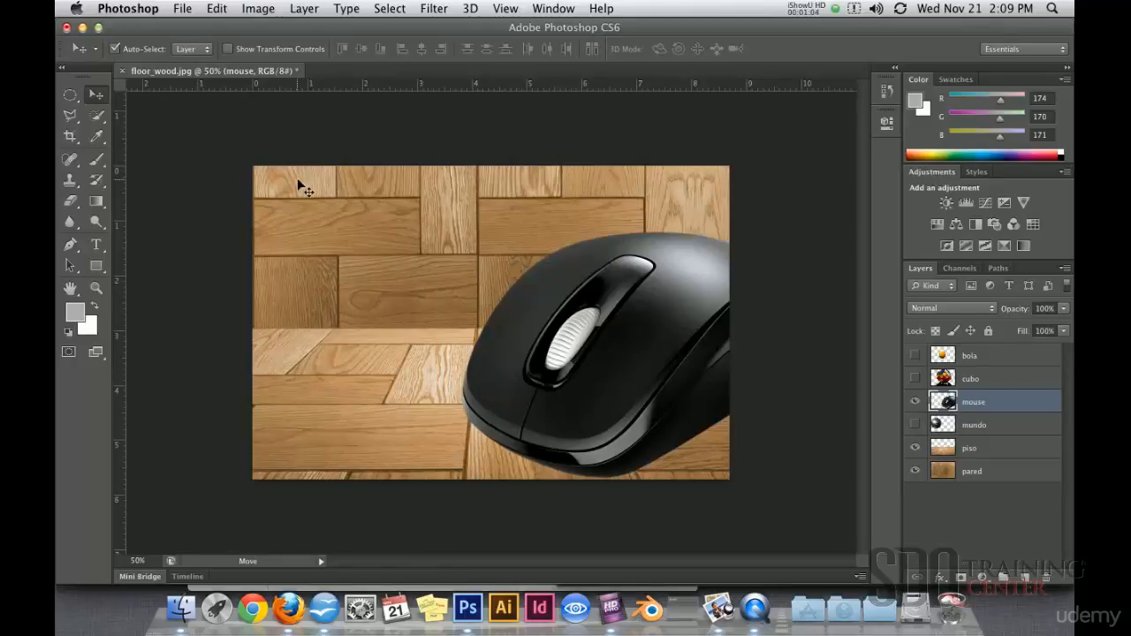
{"action": "left_click", "coordinate": [229, 49]}
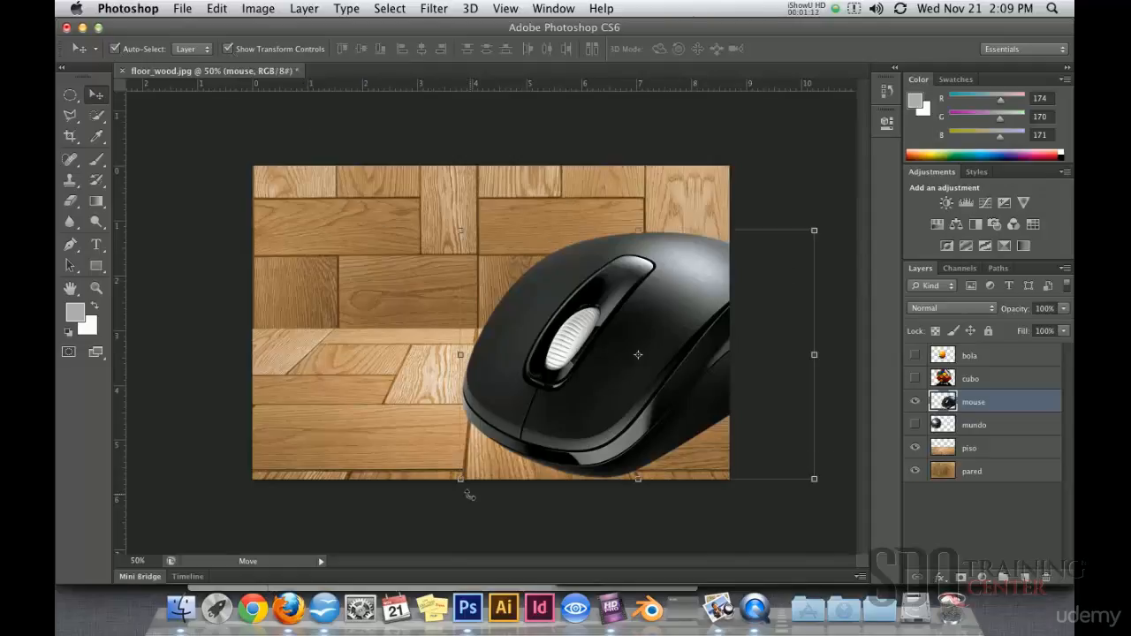
Scale the computer mouse to about 43.6% and place it on the right part of the wooden floor
{"action": "left_click_drag", "start_coordinate": [812, 229], "coordinate": [639, 379]}
{"action": "left_click_drag", "start_coordinate": [554, 430], "coordinate": [616, 411]}
{"action": "mouse_move", "coordinate": [522, 346]}
{"action": "left_mouse_down"}
{"action": "mouse_move", "coordinate": [654, 363]}
{"action": "mouse_move", "coordinate": [541, 313]}
{"action": "mouse_move", "coordinate": [570, 349]}
{"action": "mouse_move", "coordinate": [541, 347]}
{"action": "left_mouse_up"}
{"action": "key", "text": "super+z"}
{"action": "left_click_drag", "start_coordinate": [633, 438], "coordinate": [648, 451]}
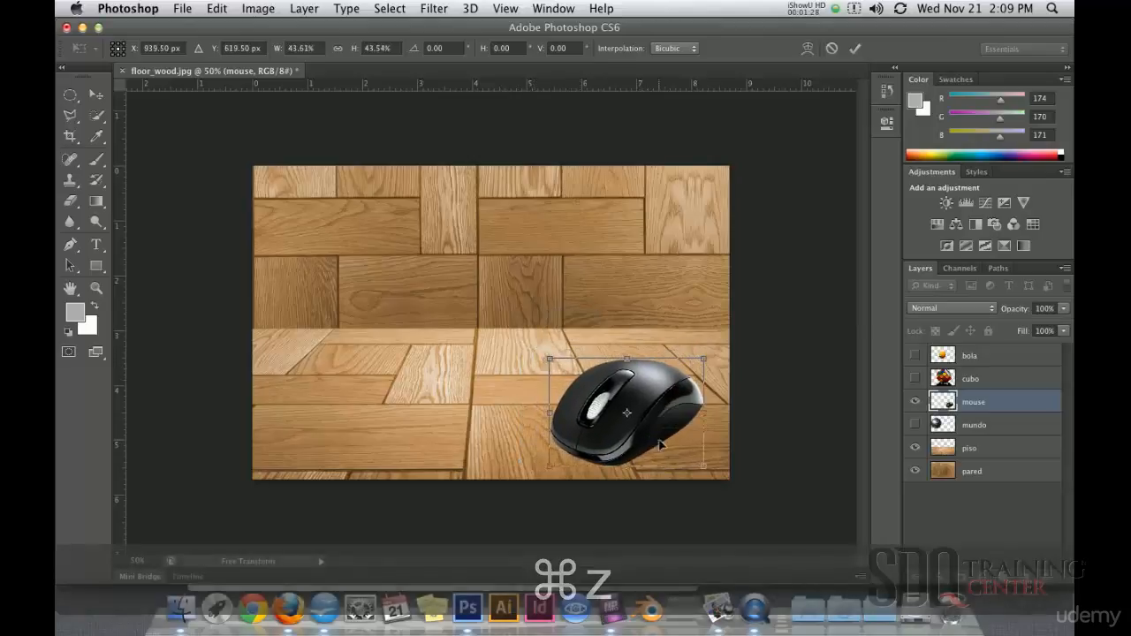
{"action": "key", "text": "Return"}
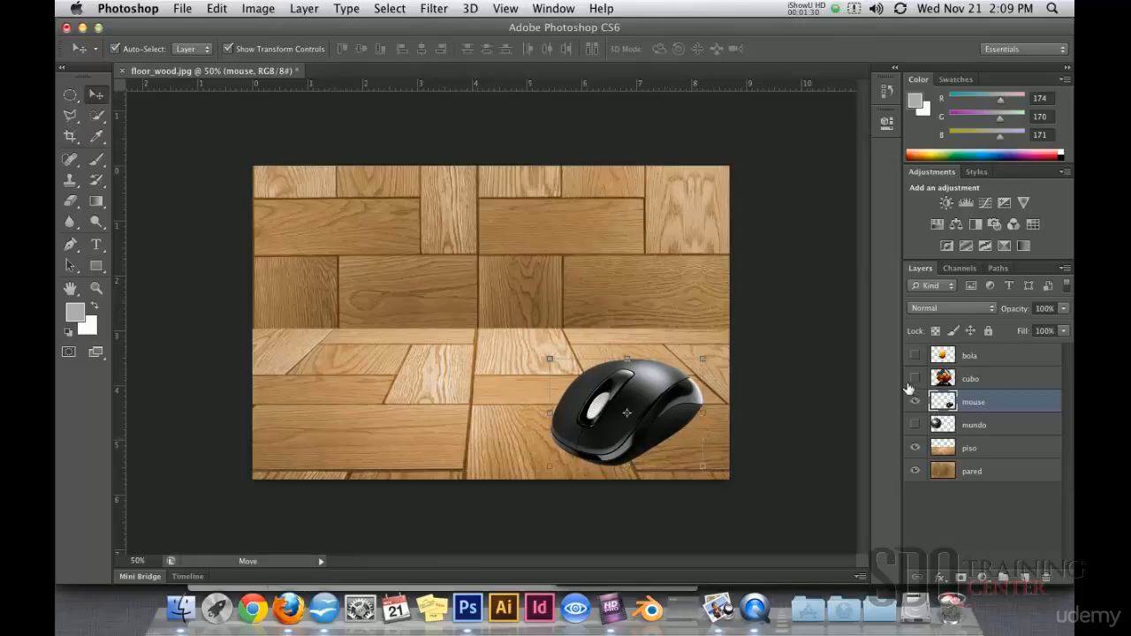
Show the cubo layer, scale the cube to about 31%, and place it at the upper left of the computer mouse
{"action": "left_click", "coordinate": [914, 380]}
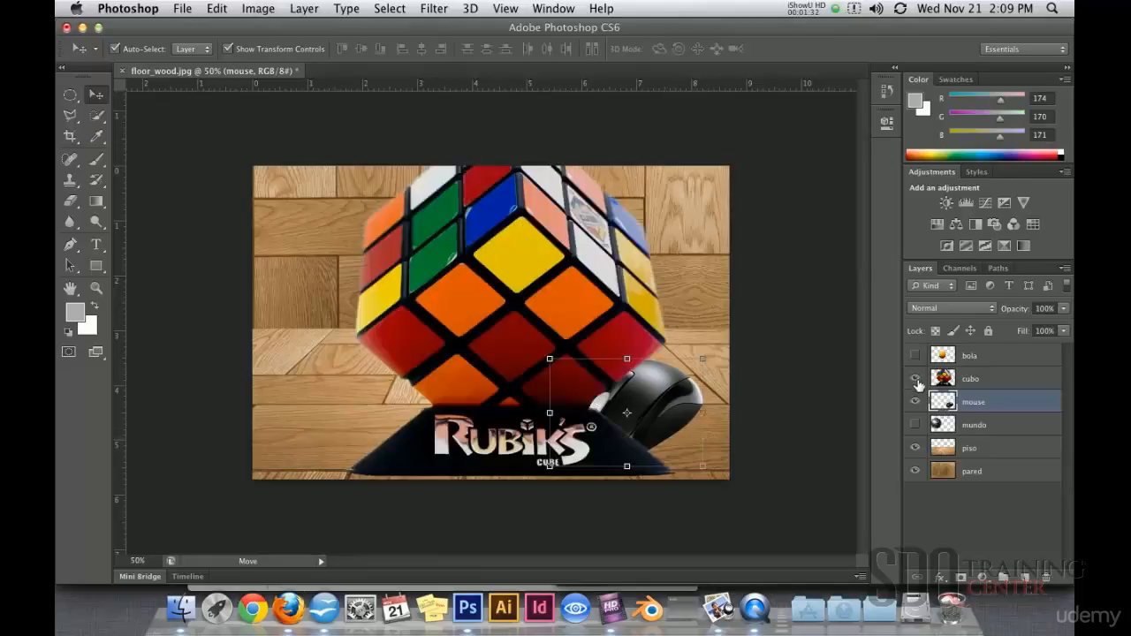
{"action": "left_click", "coordinate": [954, 386]}
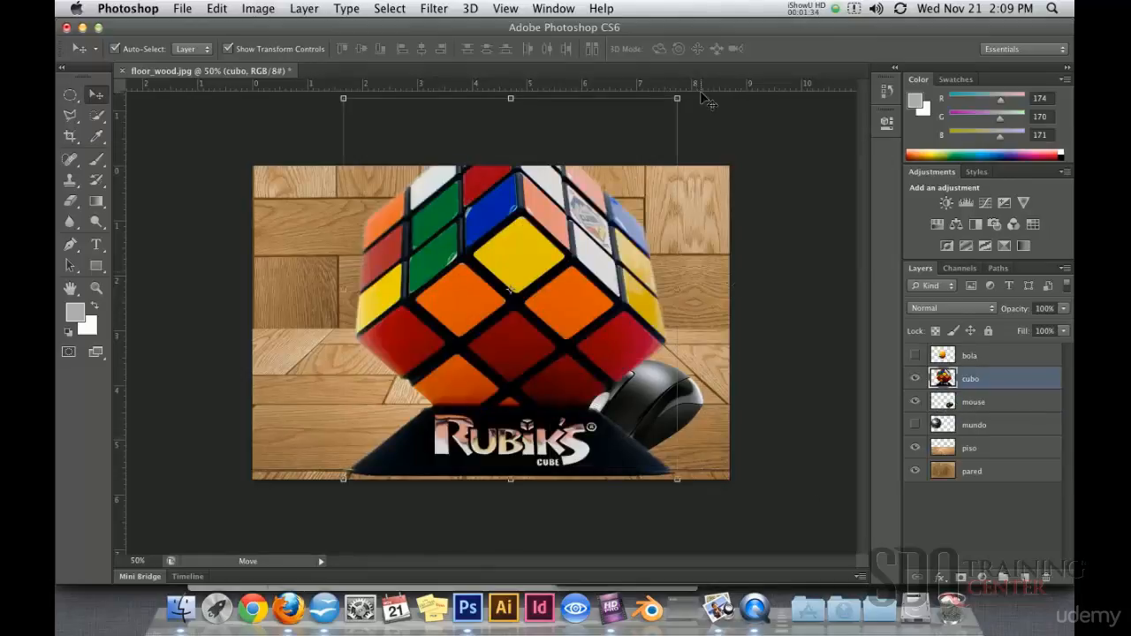
{"action": "left_click_drag", "start_coordinate": [677, 98], "coordinate": [477, 327]}
{"action": "left_click_drag", "start_coordinate": [435, 466], "coordinate": [572, 391]}
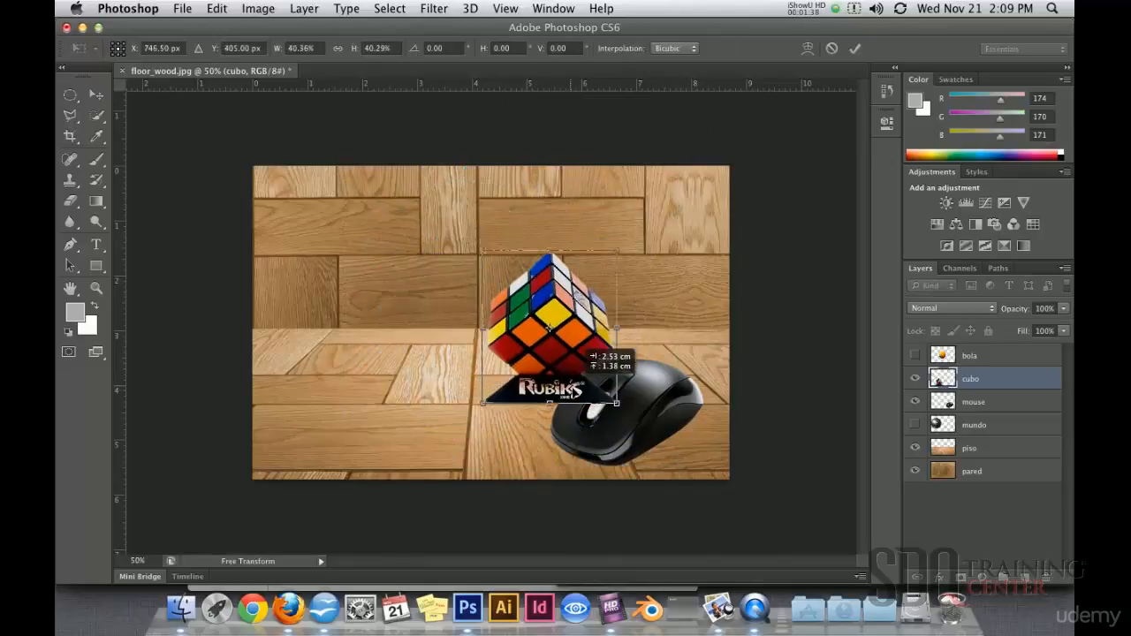
{"action": "left_click_drag", "start_coordinate": [574, 335], "coordinate": [574, 336]}
{"action": "left_click_drag", "start_coordinate": [483, 250], "coordinate": [515, 285]}
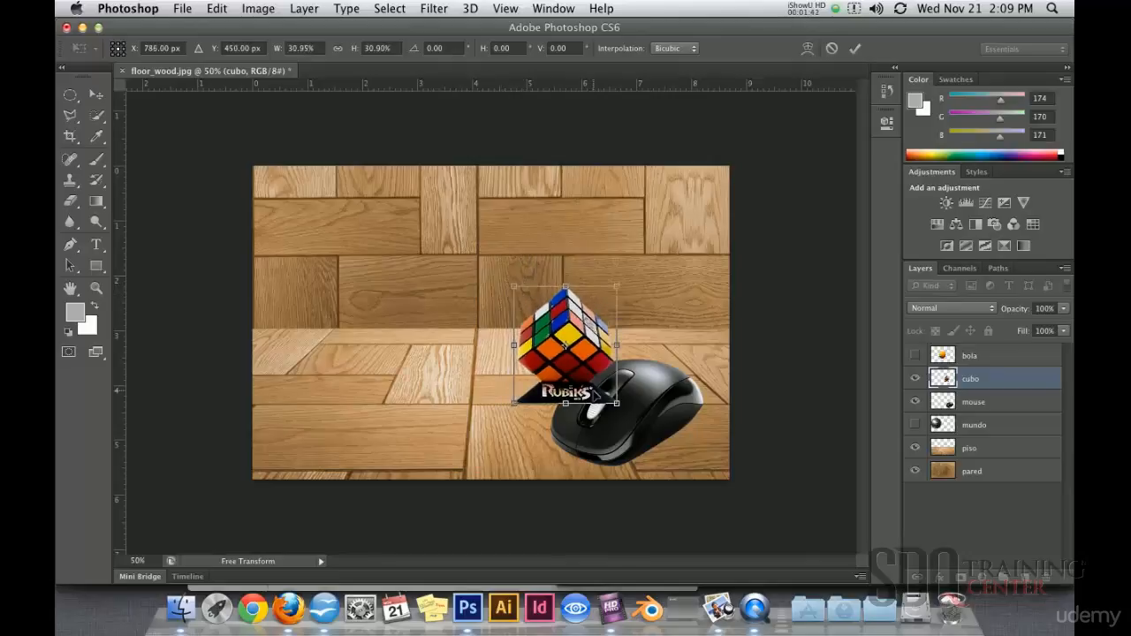
{"action": "left_click_drag", "start_coordinate": [594, 394], "coordinate": [595, 384]}
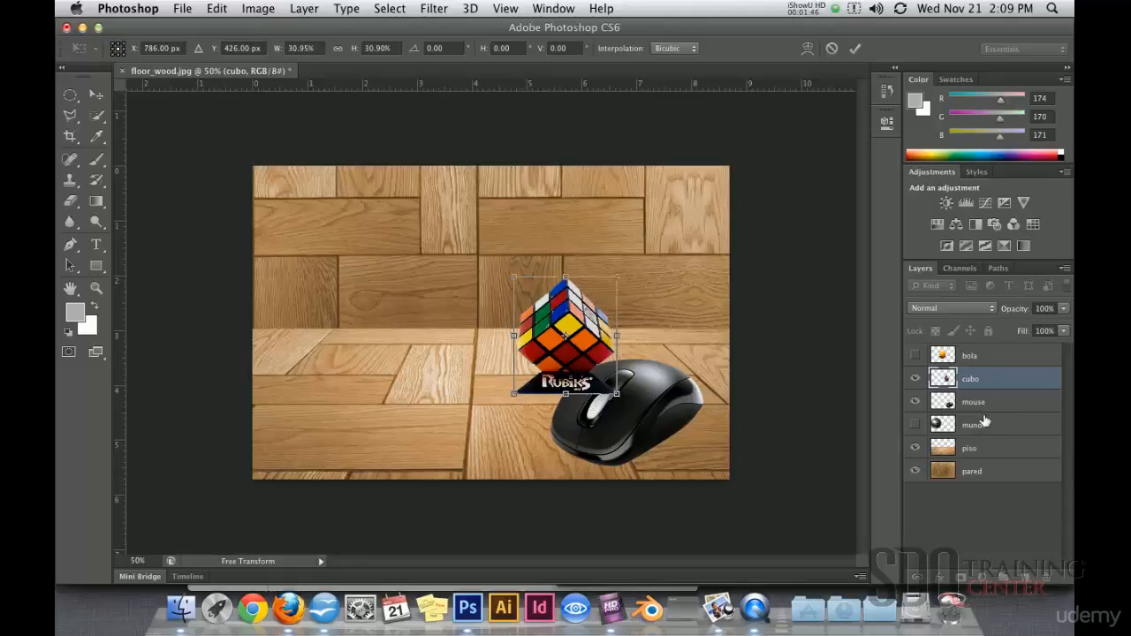
{"action": "key", "text": "Return"}
Move the cubo layer beneath the mouse layer and shift the cube slightly left in the image
{"action": "left_click_drag", "start_coordinate": [971, 382], "coordinate": [960, 422]}
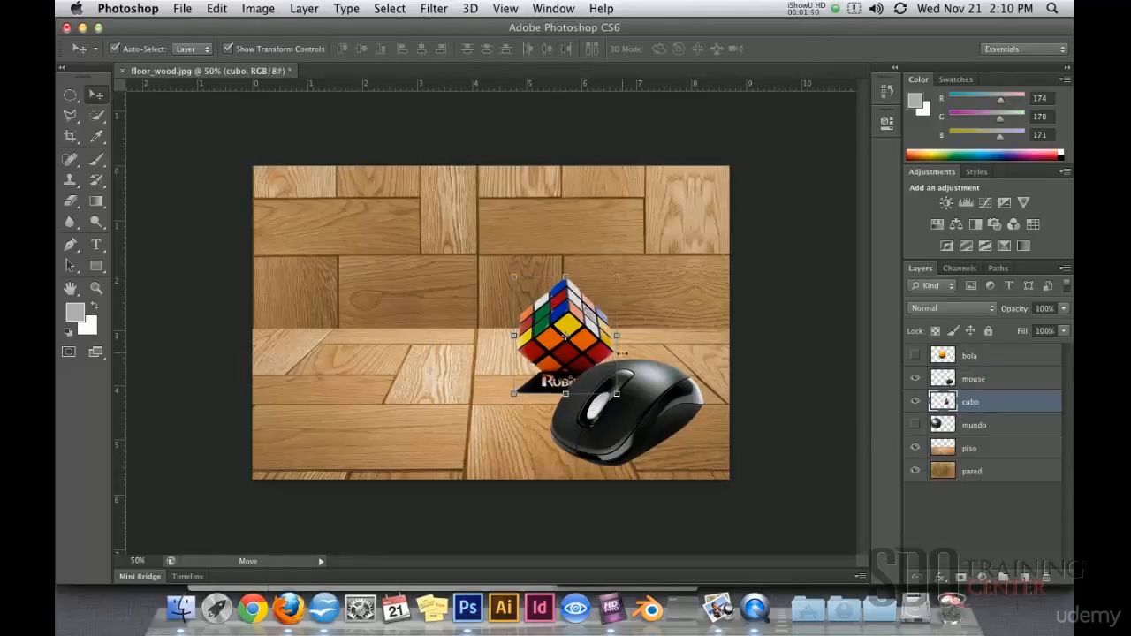
{"action": "left_click_drag", "start_coordinate": [605, 336], "coordinate": [588, 335]}
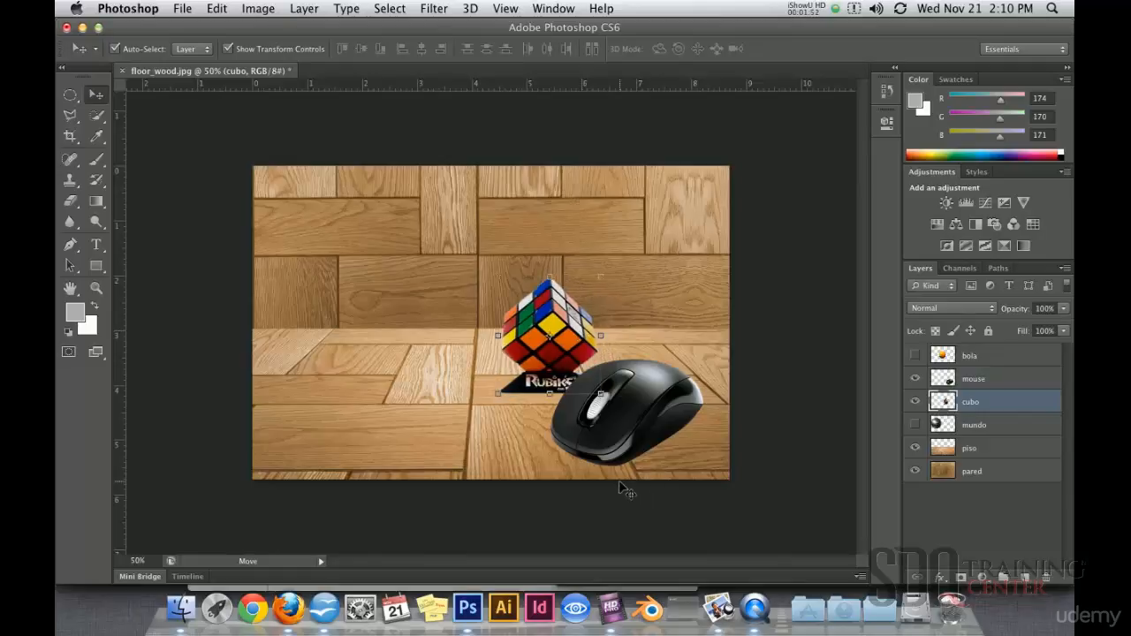
Add horizontal guides at the base of the computer mouse and at the base of the cube's stand
{"action": "left_click_drag", "start_coordinate": [627, 86], "coordinate": [633, 469]}
{"action": "left_click_drag", "start_coordinate": [674, 82], "coordinate": [676, 392]}
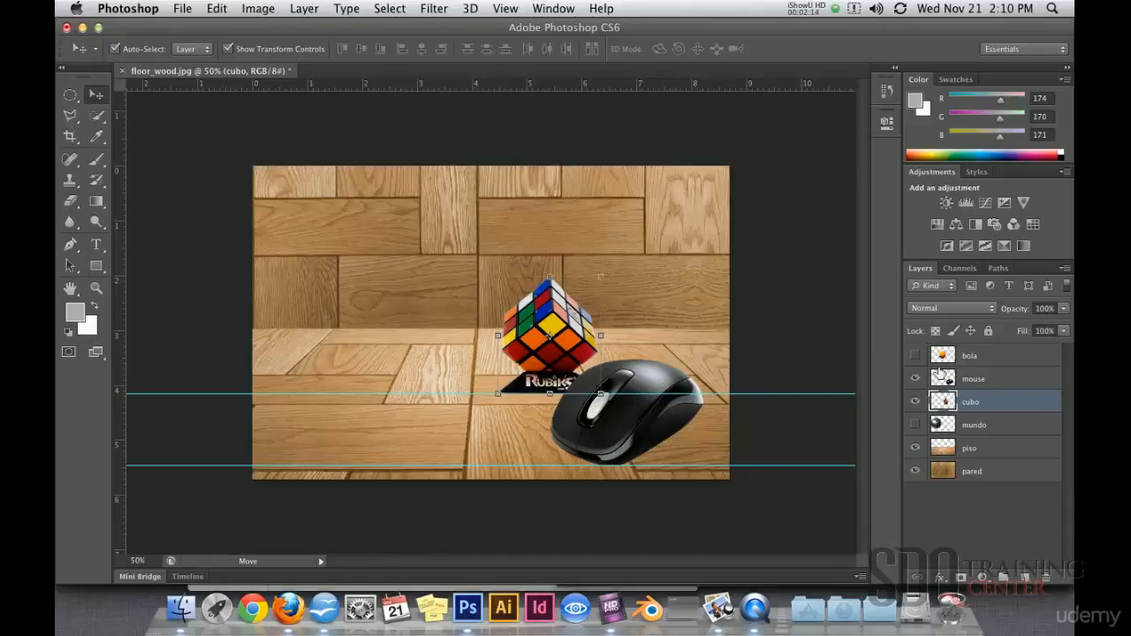
Show the mundo layer, scale the globe to about 43.6%, and place it slightly behind the cube on its left side
{"action": "left_click", "coordinate": [915, 425]}
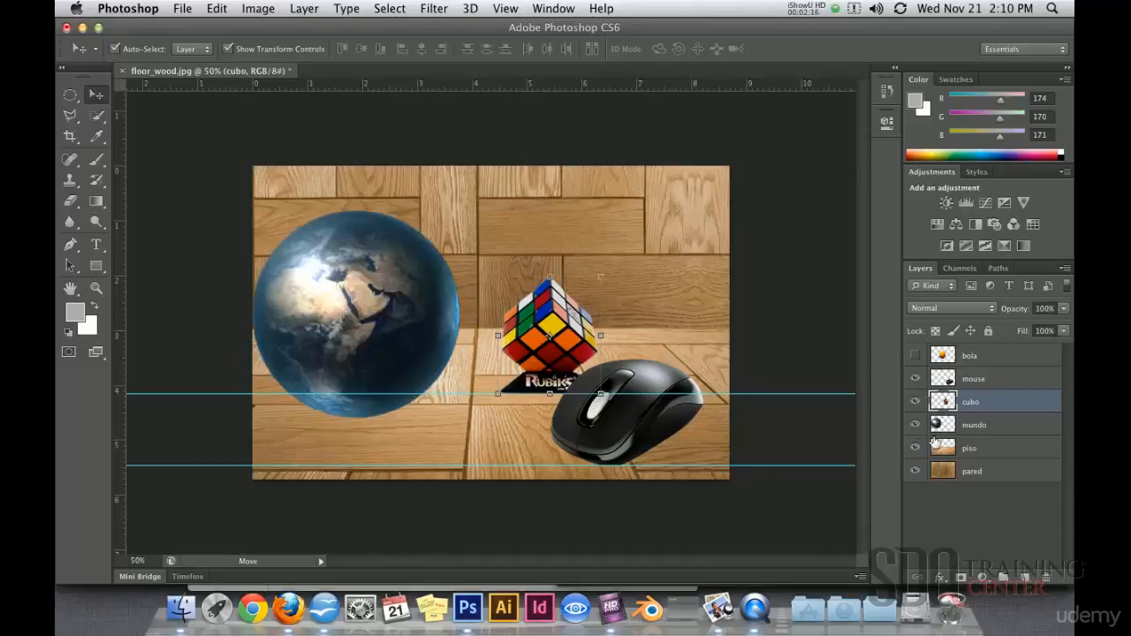
{"action": "left_click", "coordinate": [996, 427]}
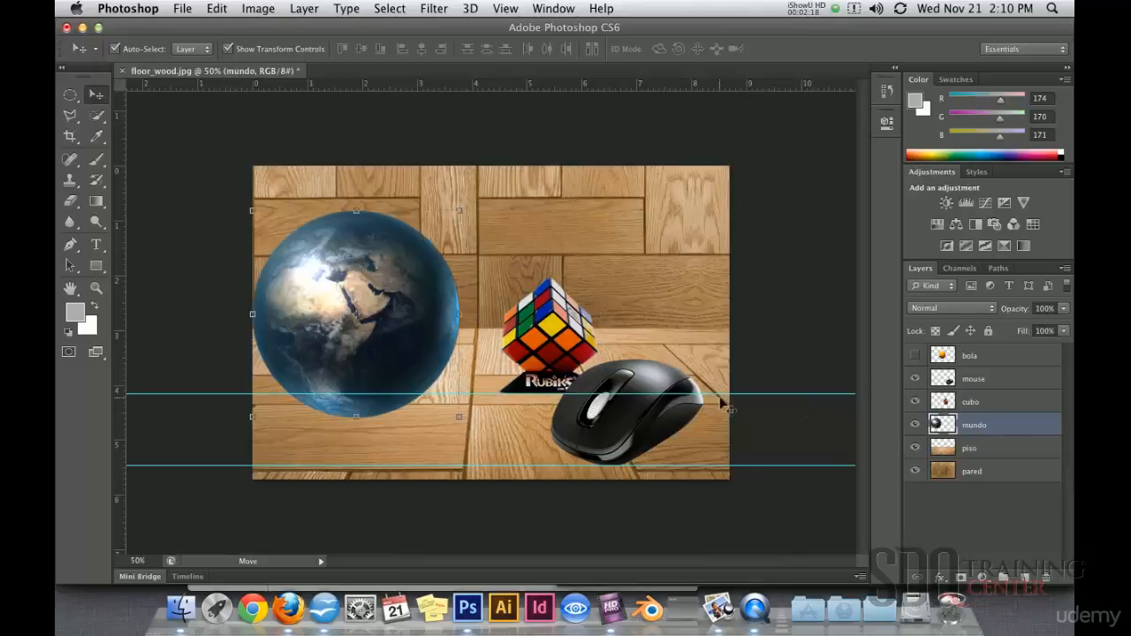
{"action": "key", "text": "super+t"}
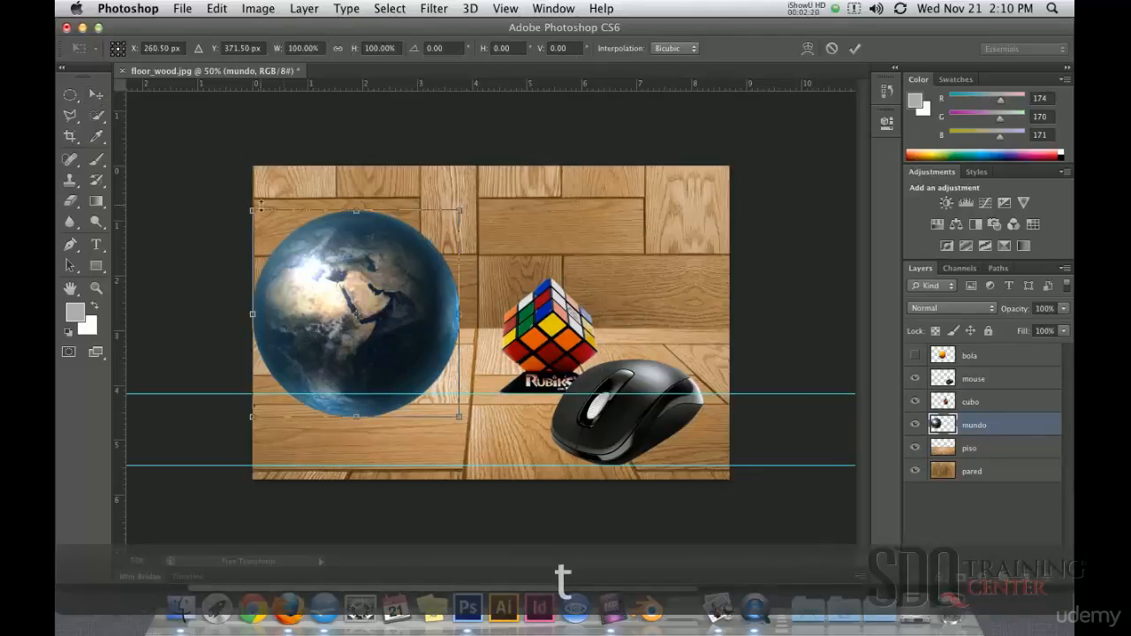
{"action": "left_click_drag", "start_coordinate": [257, 213], "coordinate": [332, 290]}
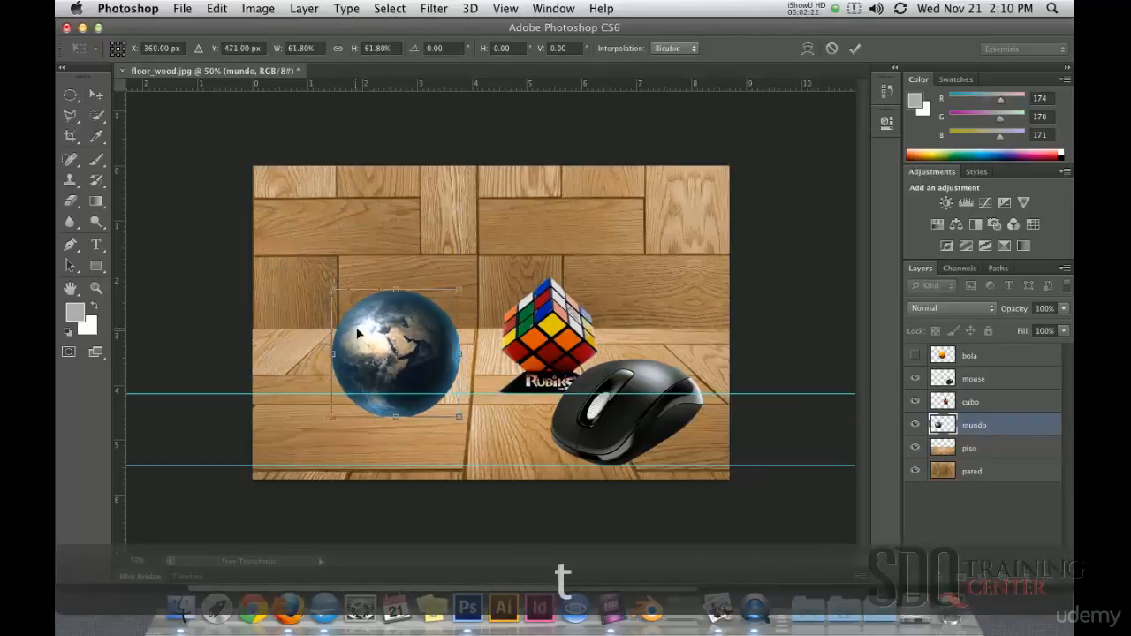
{"action": "left_click_drag", "start_coordinate": [410, 369], "coordinate": [563, 328]}
{"action": "left_click_drag", "start_coordinate": [612, 252], "coordinate": [583, 281]}
{"action": "left_click_drag", "start_coordinate": [498, 357], "coordinate": [351, 362]}
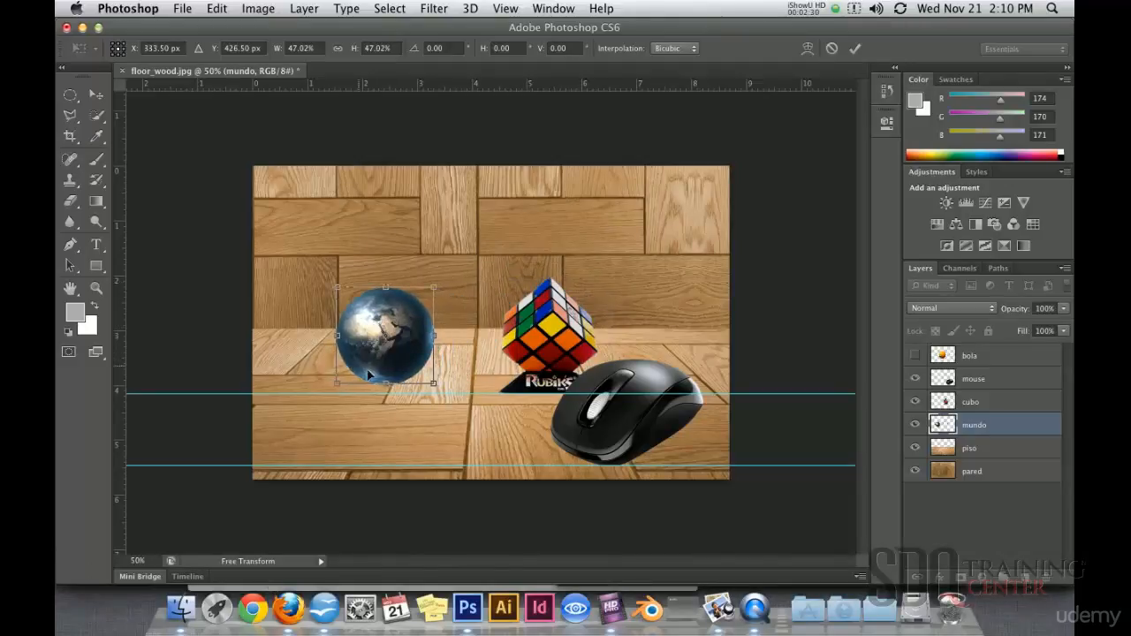
{"action": "left_click_drag", "start_coordinate": [433, 287], "coordinate": [433, 281]}
{"action": "left_click_drag", "start_coordinate": [408, 348], "coordinate": [481, 338]}
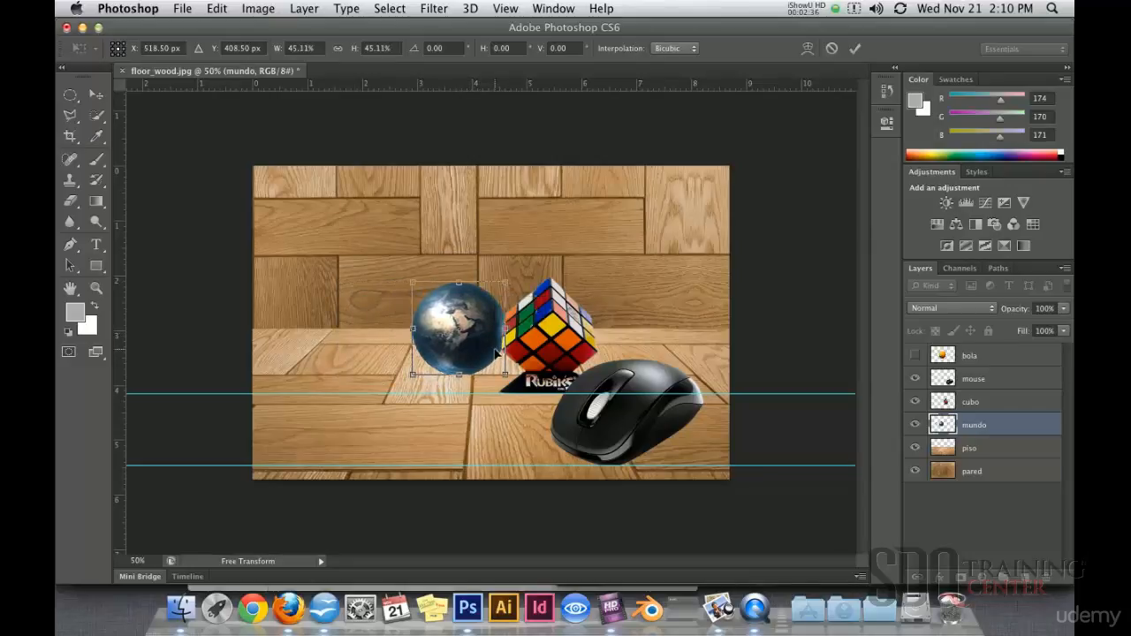
{"action": "left_click_drag", "start_coordinate": [412, 278], "coordinate": [421, 284]}
{"action": "left_click_drag", "start_coordinate": [492, 358], "coordinate": [497, 354]}
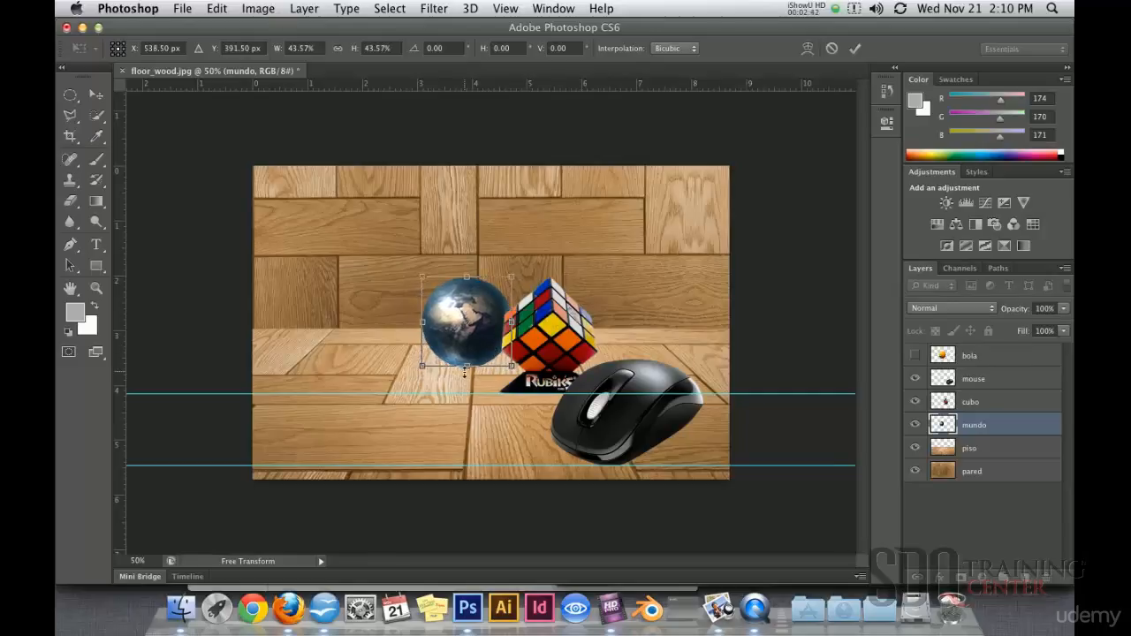
{"action": "key", "text": "Return"}
Add a horizontal guide at the globe's base and another midway between the cube and mouse guides
{"action": "left_click_drag", "start_coordinate": [549, 86], "coordinate": [536, 366]}
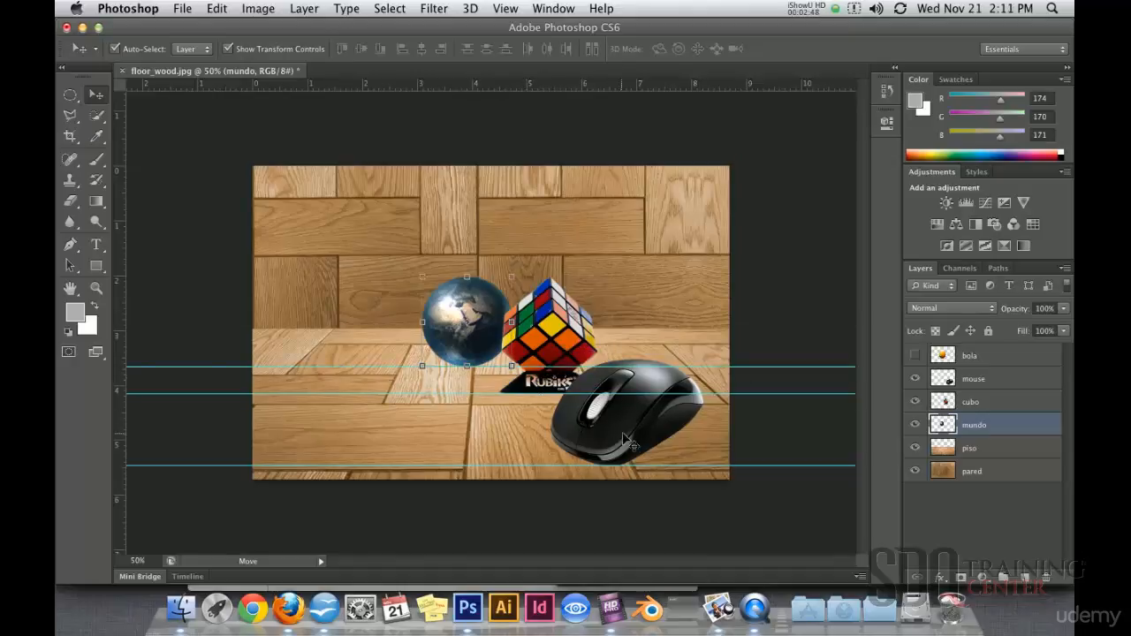
{"action": "left_click_drag", "start_coordinate": [640, 89], "coordinate": [669, 431]}
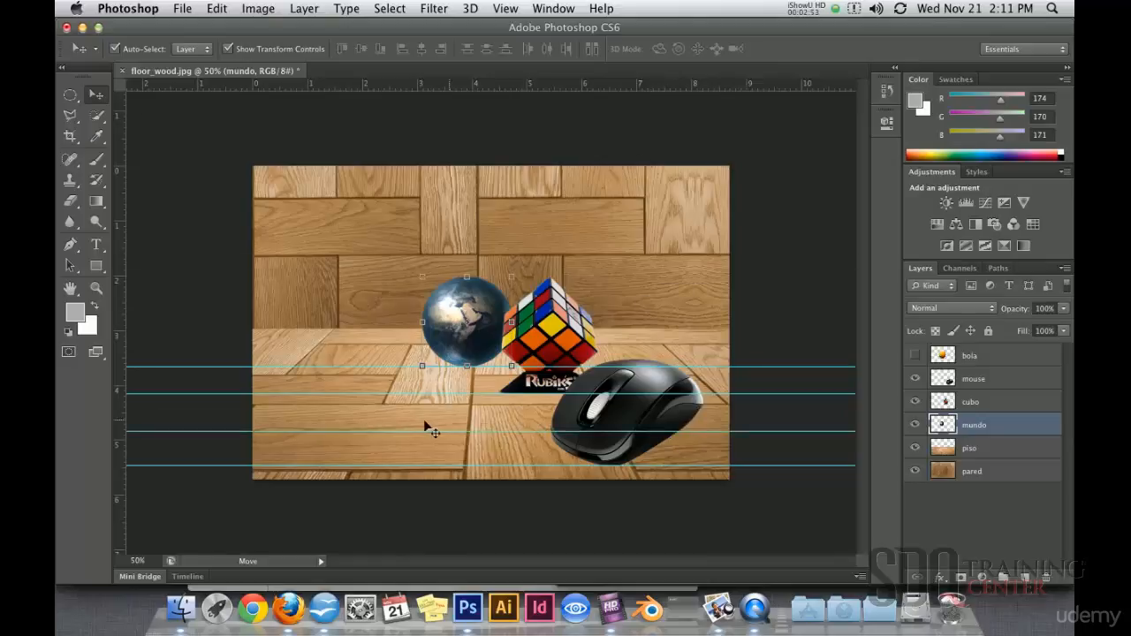
Show the bola layer, scale the billiard ball to about 78%, and rest it on the guide in front of the globe, slightly to its left
{"action": "left_click", "coordinate": [917, 356]}
{"action": "left_click", "coordinate": [972, 362]}
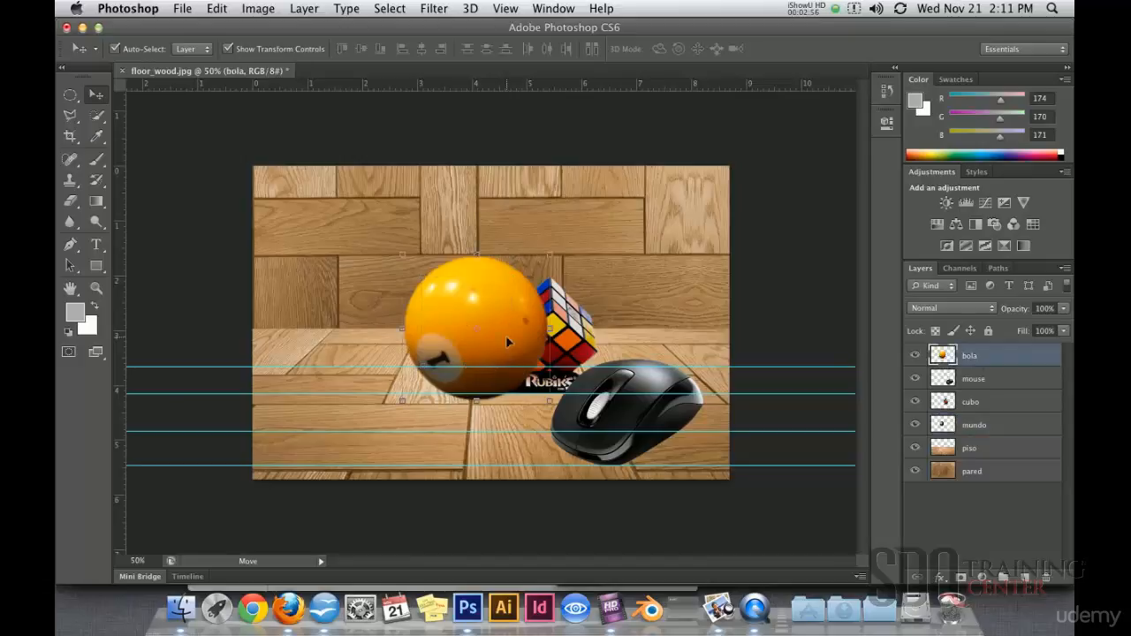
{"action": "left_click_drag", "start_coordinate": [504, 343], "coordinate": [654, 396]}
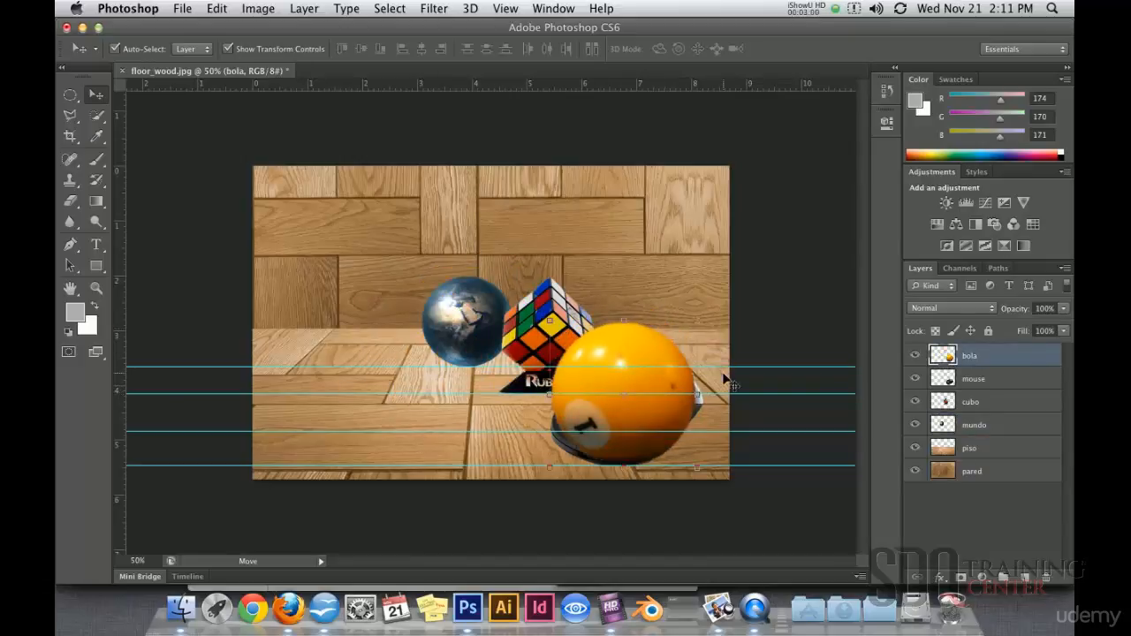
{"action": "key", "text": "super+t"}
{"action": "left_click_drag", "start_coordinate": [698, 320], "coordinate": [663, 354]}
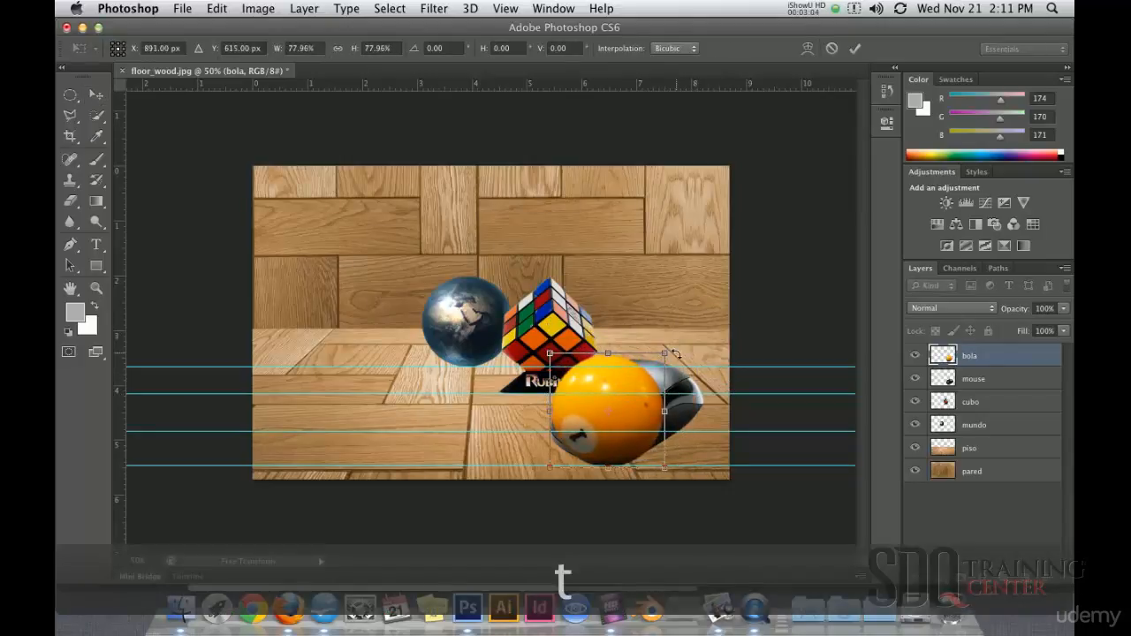
{"action": "key", "text": "Return"}
{"action": "left_click_drag", "start_coordinate": [639, 427], "coordinate": [424, 413]}
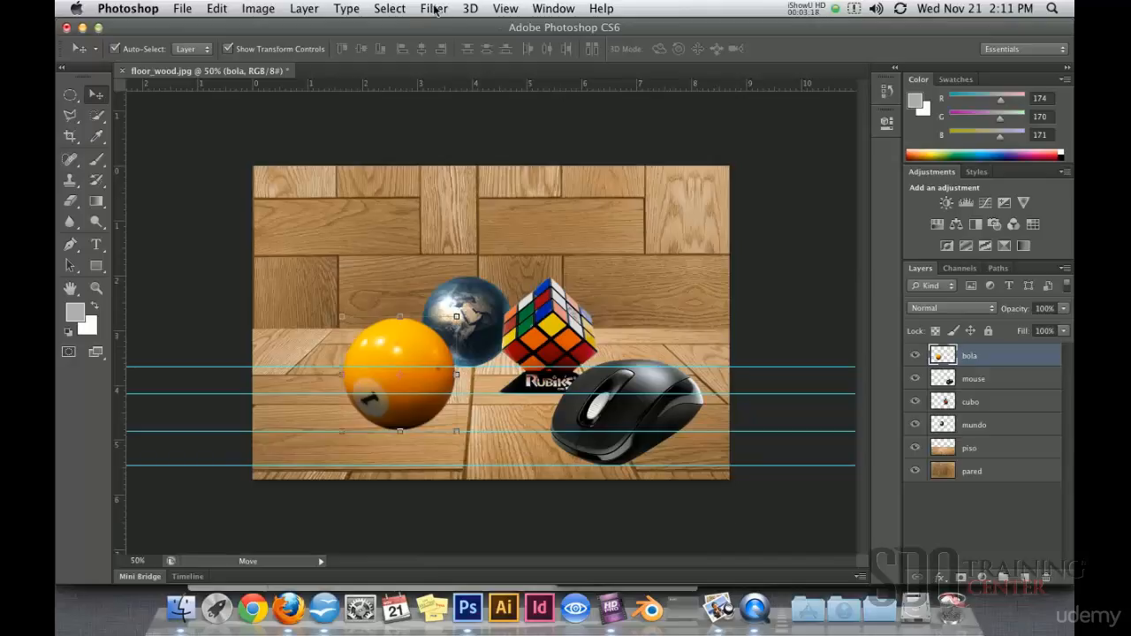
{"action": "left_click", "coordinate": [506, 9]}
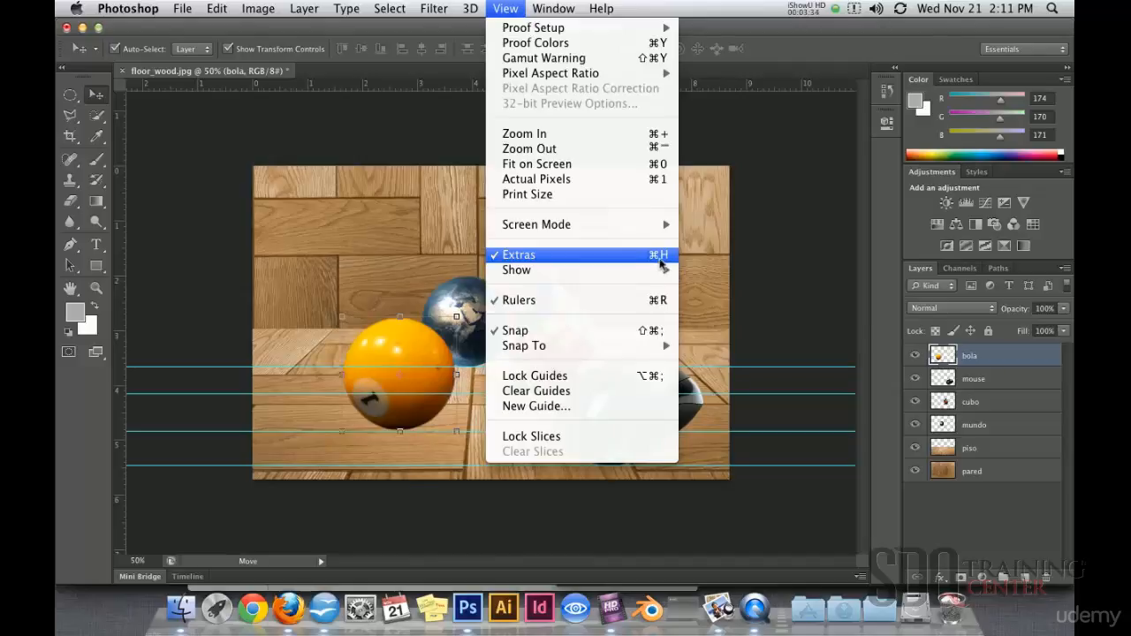
{"action": "left_click", "coordinate": [198, 81]}
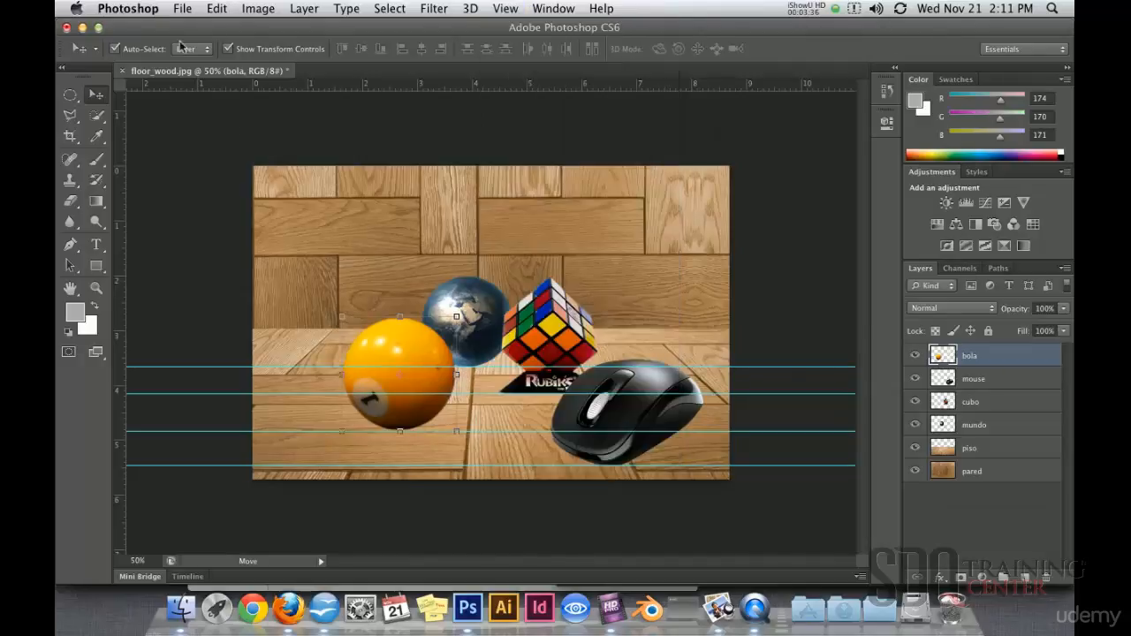
{"action": "left_click", "coordinate": [123, 10]}
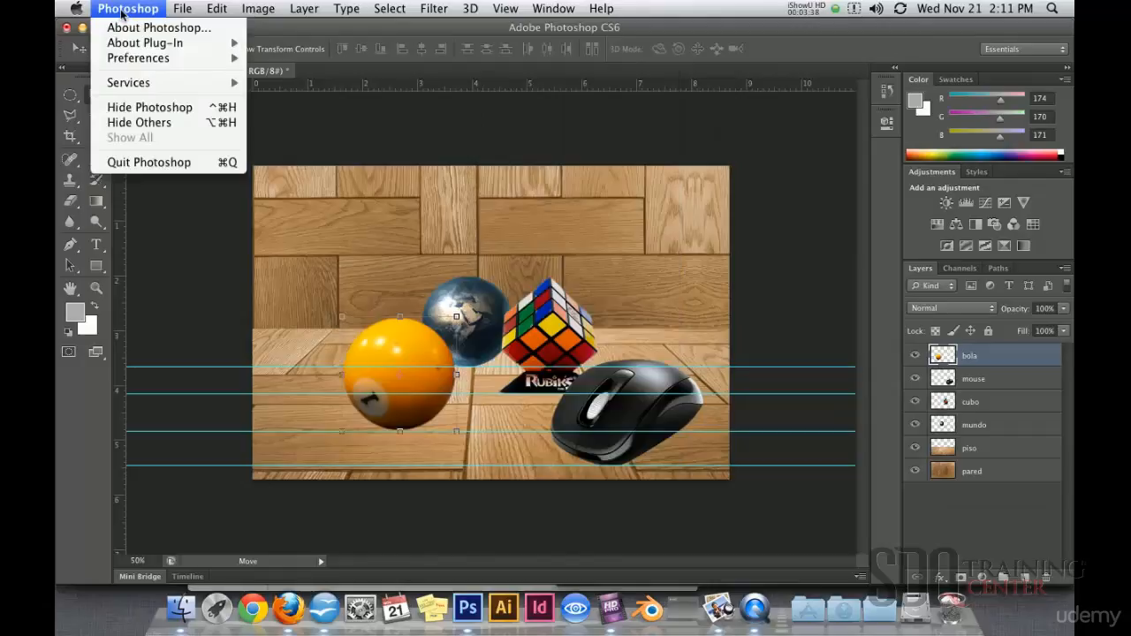
{"action": "left_click", "coordinate": [368, 149]}
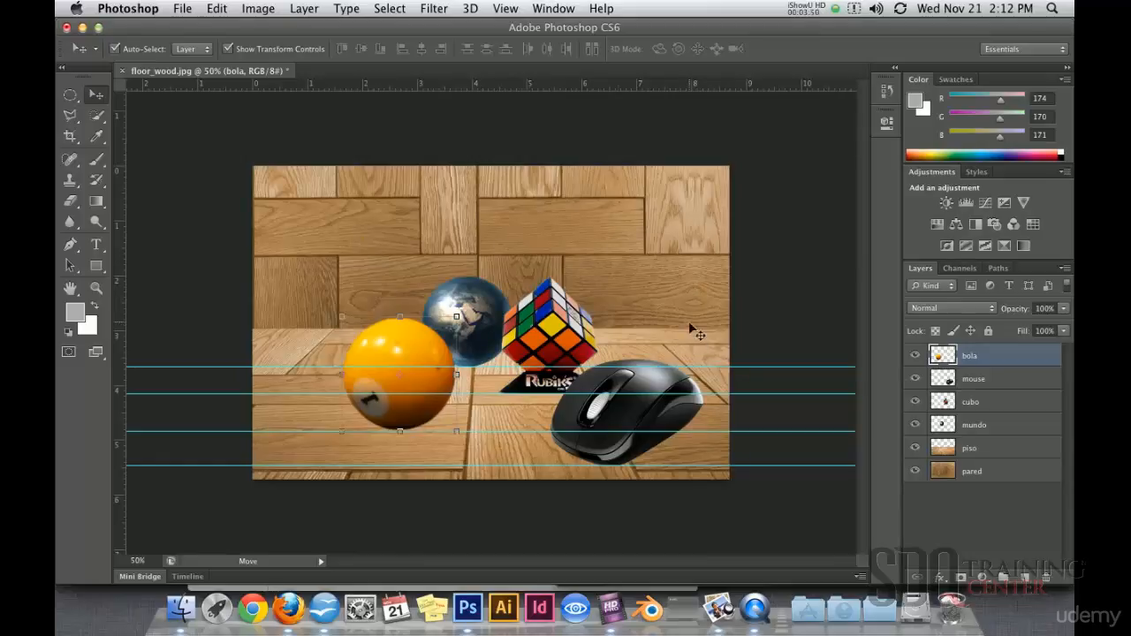
Hide the guides and other extras, and deselect all layers
{"action": "left_click", "coordinate": [507, 10]}
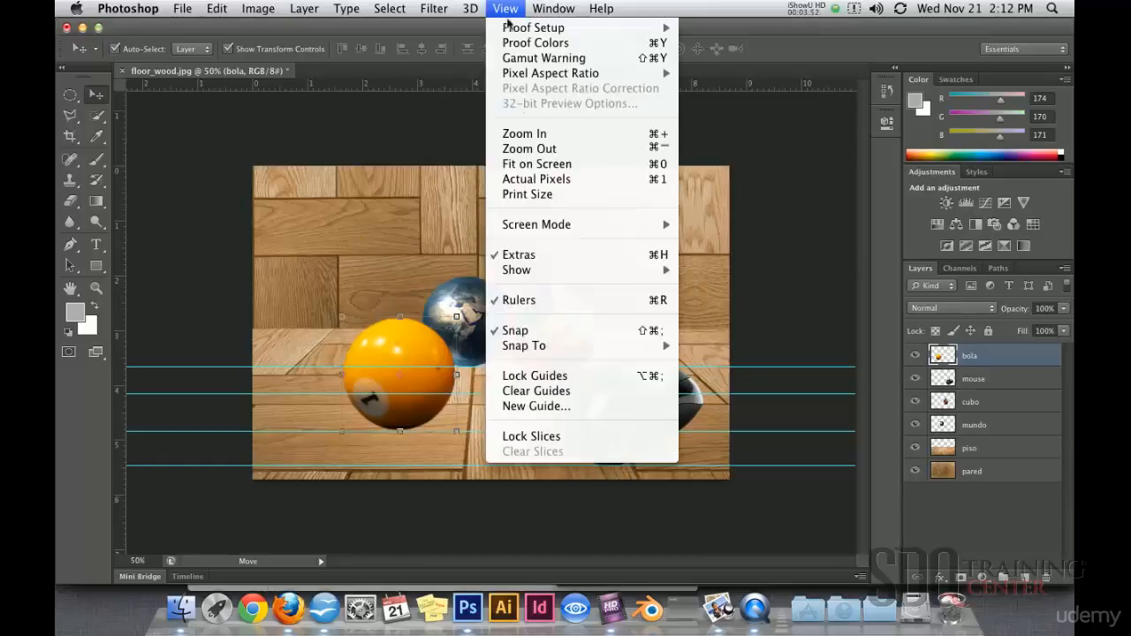
{"action": "left_click", "coordinate": [533, 256]}
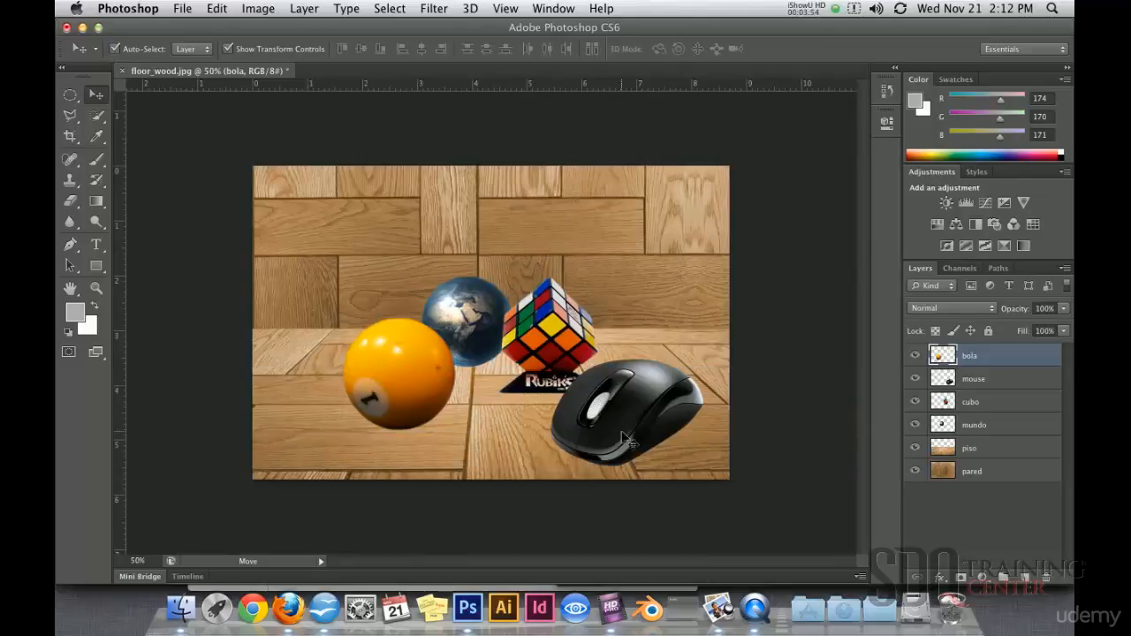
{"action": "left_click", "coordinate": [787, 247]}
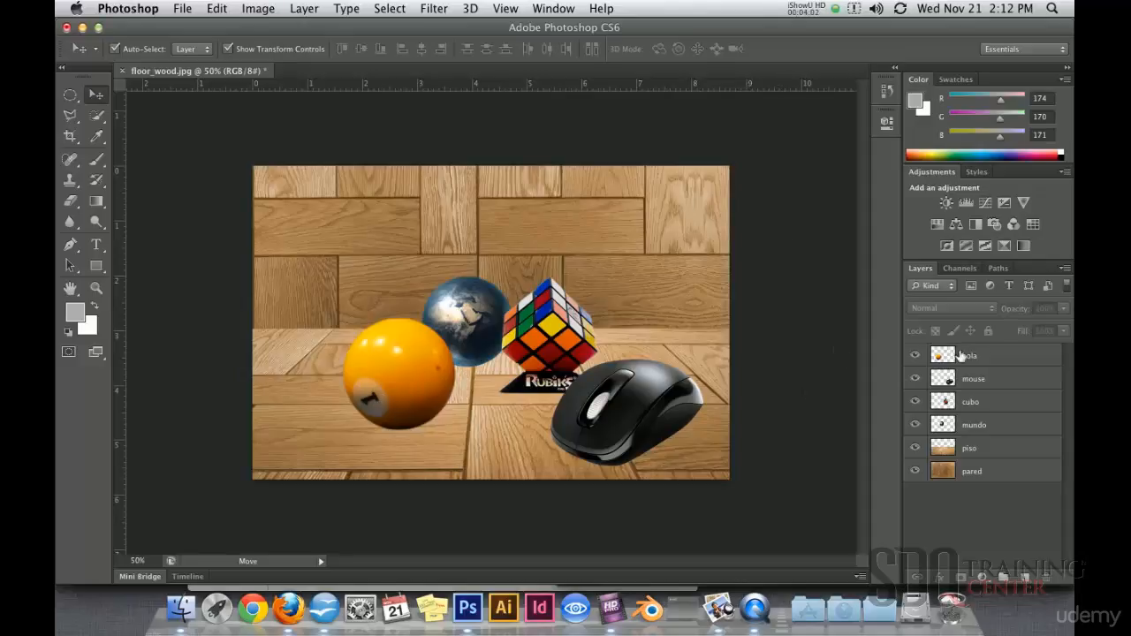
{"action": "left_click", "coordinate": [990, 363]}
{"action": "left_click", "coordinate": [998, 381]}
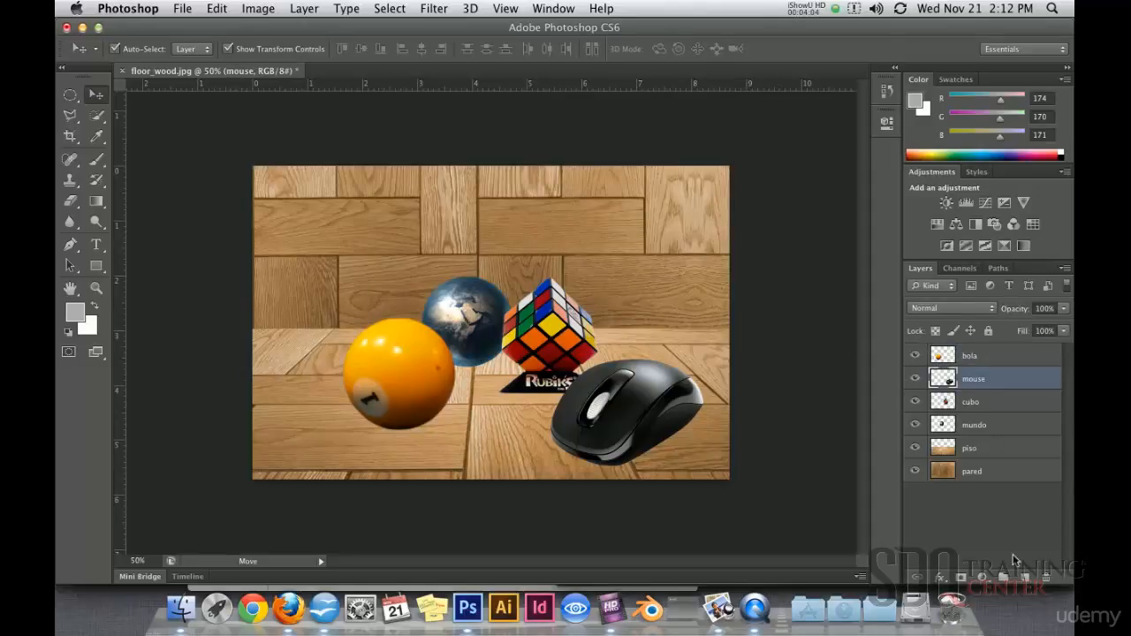
{"action": "left_click", "coordinate": [1025, 576]}
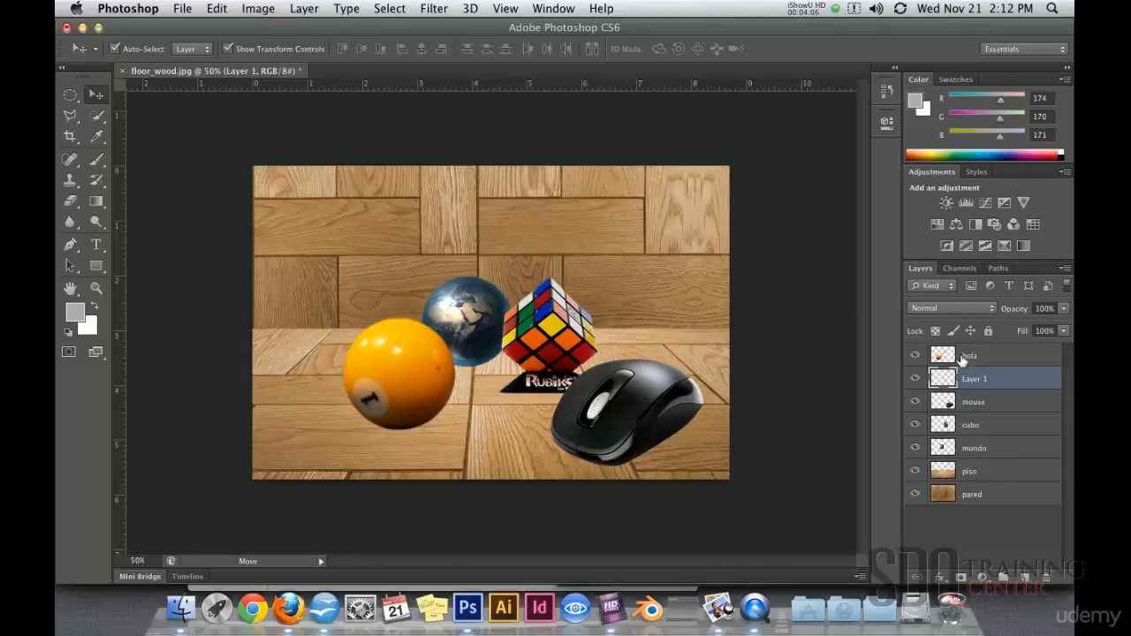
{"action": "key", "text": "super+z"}
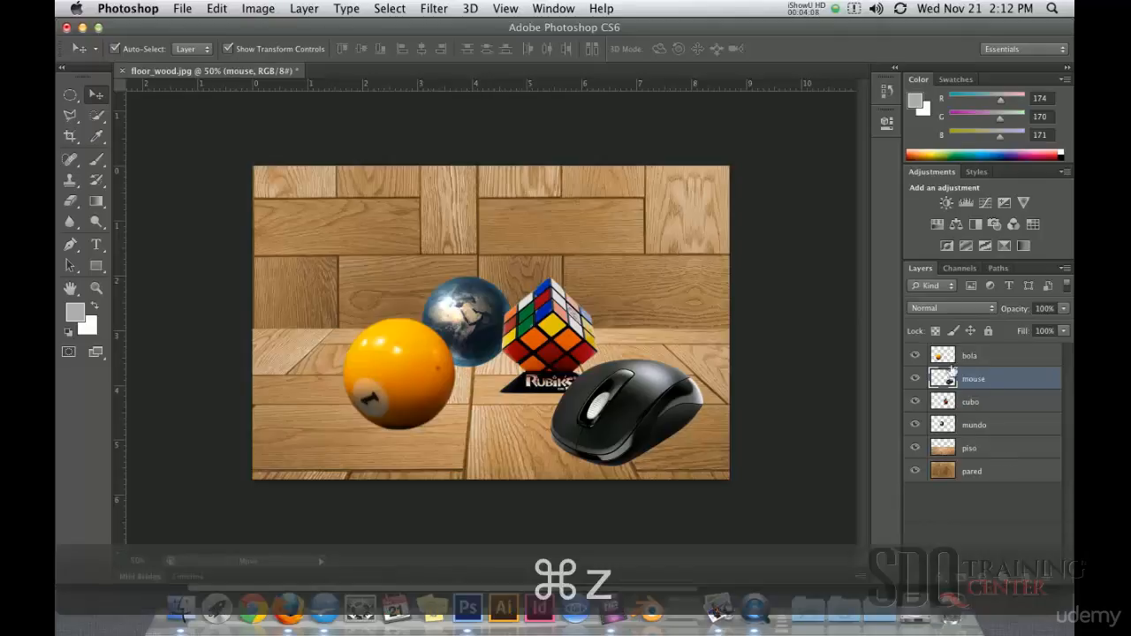
Create a new layer between the bola and mouse layers and name it "sombra bola"
{"action": "left_click", "coordinate": [943, 357]}
{"action": "left_click", "coordinate": [972, 380]}
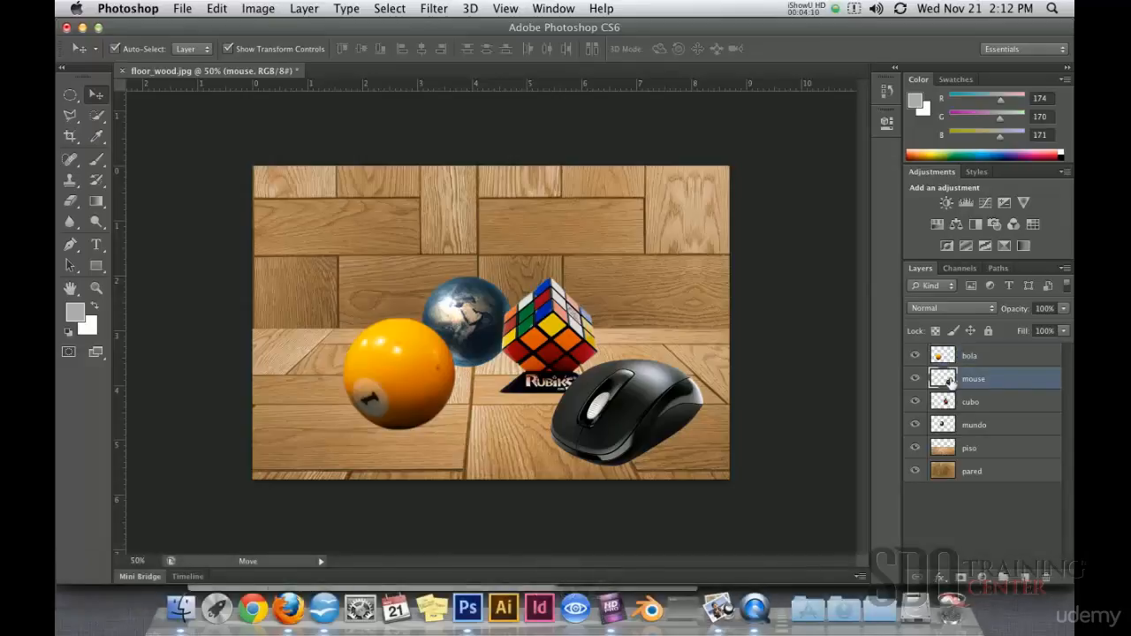
{"action": "left_click", "coordinate": [1025, 578]}
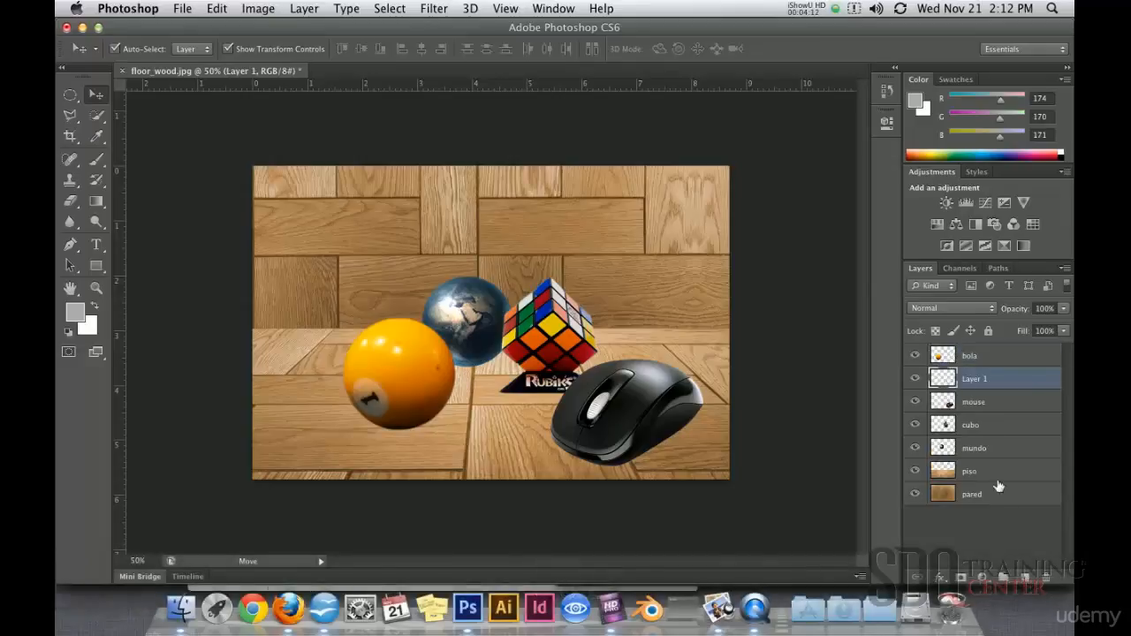
{"action": "double_click", "coordinate": [975, 380]}
{"action": "type", "text": "sombra"}
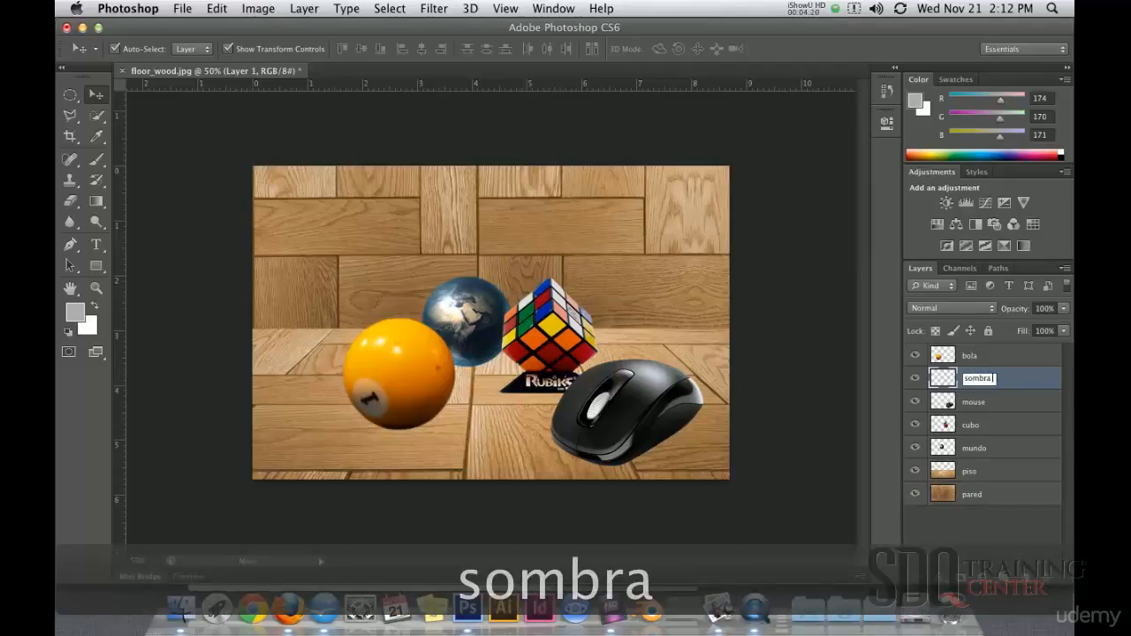
{"action": "type", "text": " bola"}
{"action": "key", "text": "Return"}
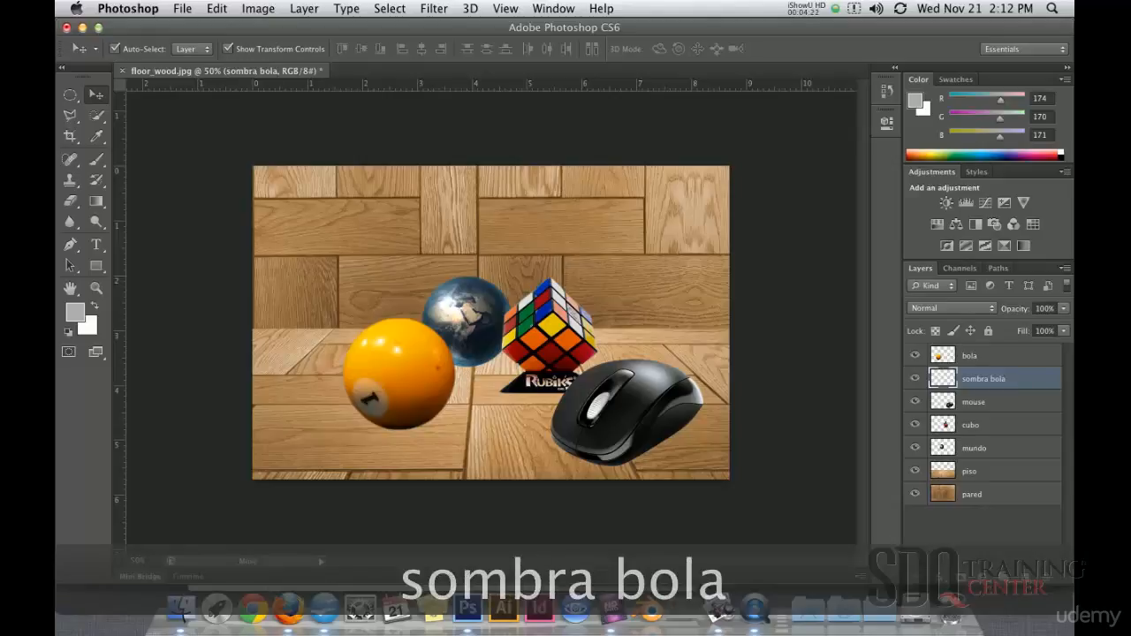
Make a flat elliptical selection across the billiard ball's base and set the foreground colour to a darker grey, RGB 122, 118, 119
{"action": "left_click", "coordinate": [69, 95]}
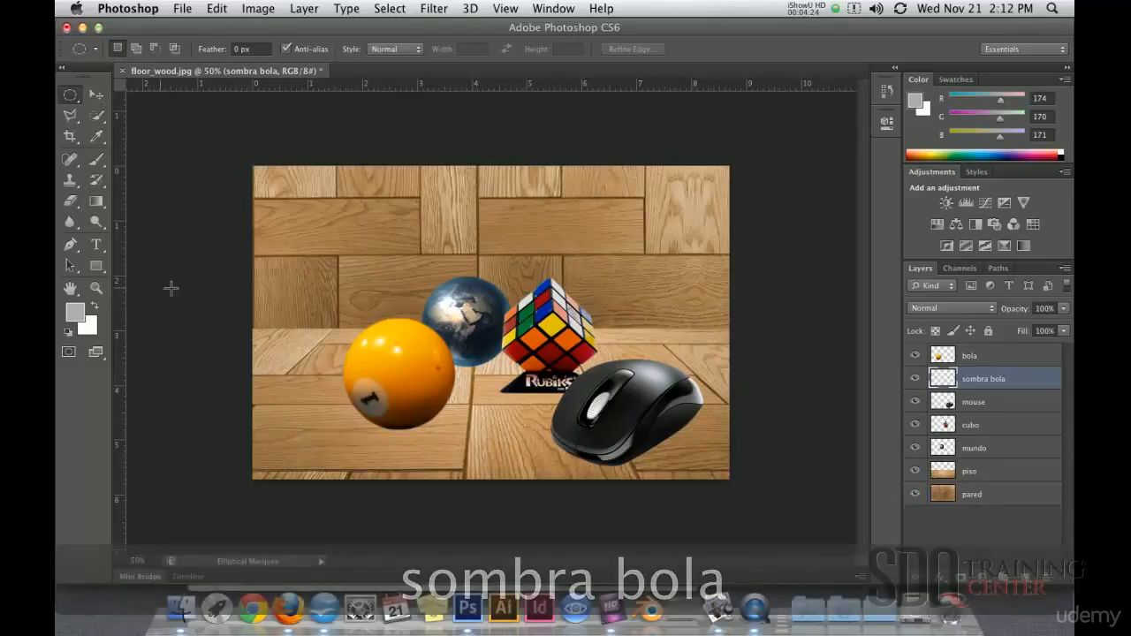
{"action": "left_click_drag", "start_coordinate": [351, 415], "coordinate": [482, 439]}
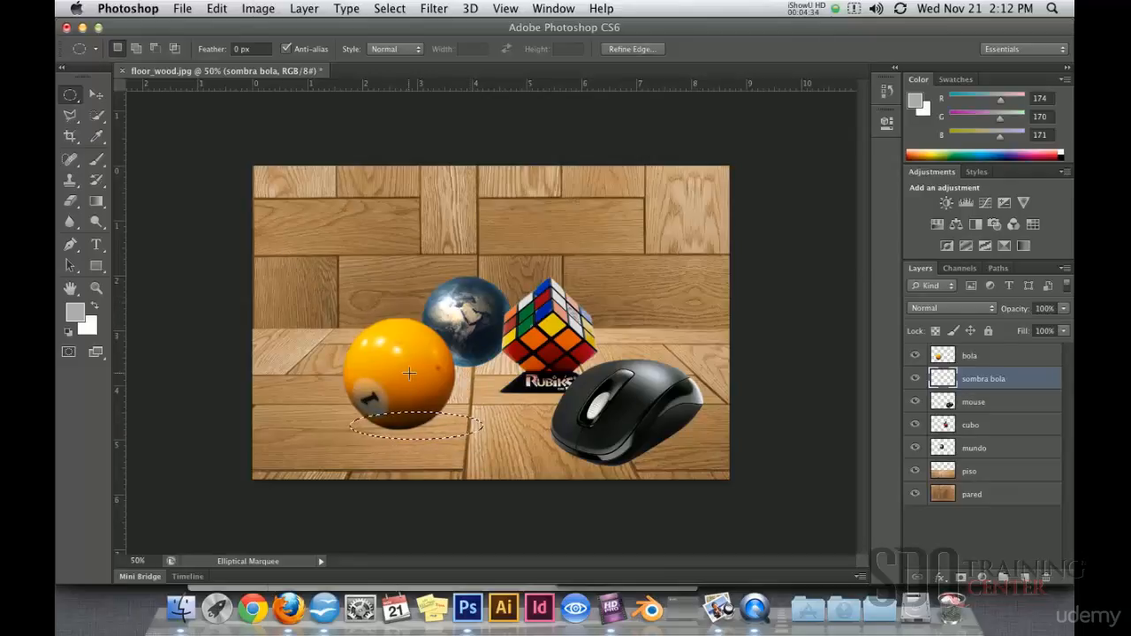
{"action": "left_click", "coordinate": [75, 315]}
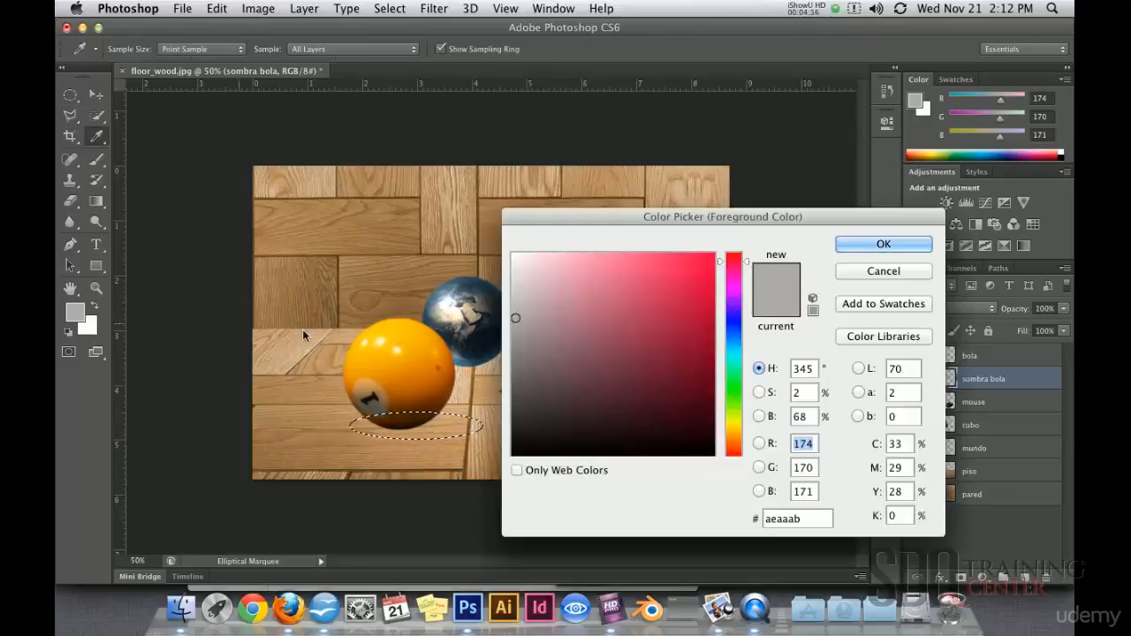
{"action": "left_click", "coordinate": [518, 359]}
{"action": "left_click", "coordinate": [870, 244]}
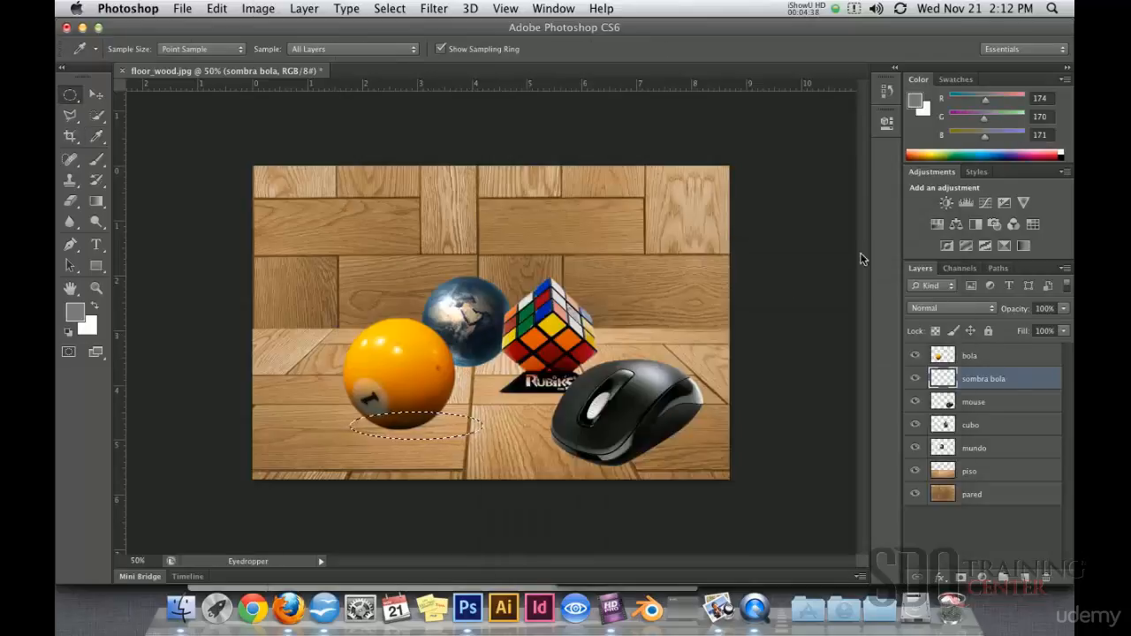
Fill the elliptical selection with the grey foreground colour on the sombra bola layer, and deselect it
{"action": "key", "text": "m"}
{"action": "left_click_drag", "start_coordinate": [103, 204], "coordinate": [158, 216]}
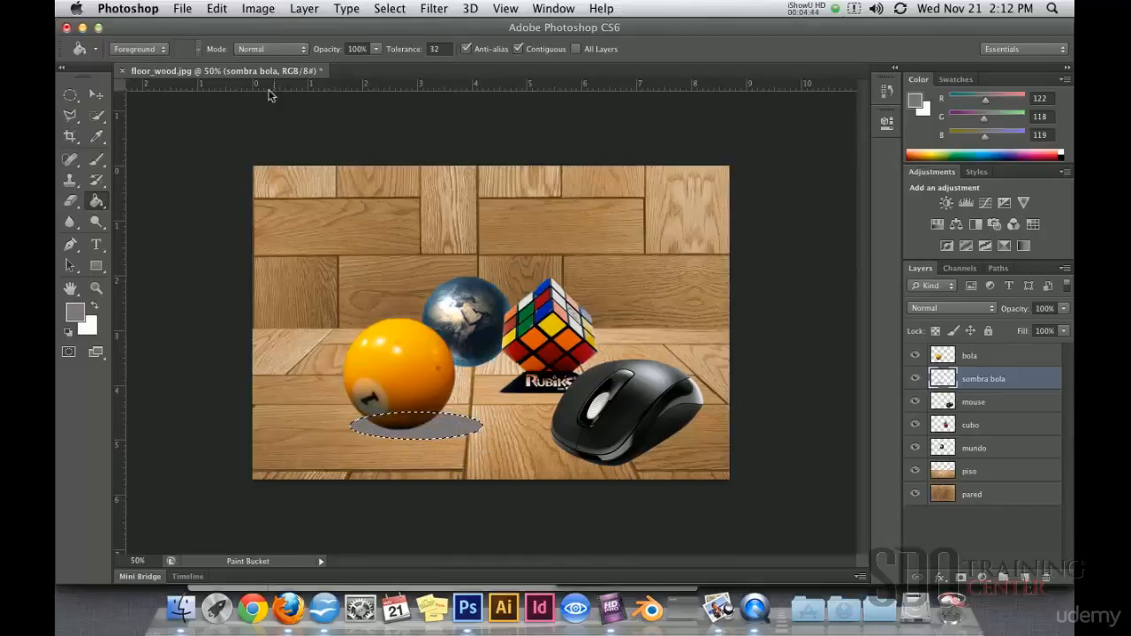
{"action": "left_click", "coordinate": [403, 9]}
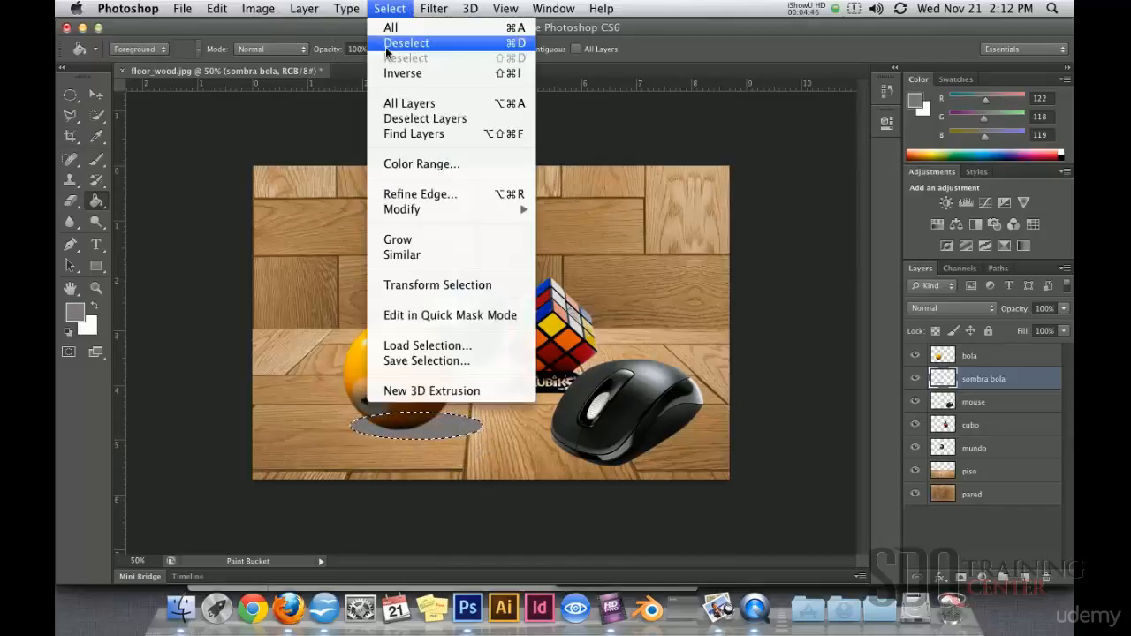
{"action": "left_click", "coordinate": [402, 42]}
Apply a Gaussian Blur with a radius of 9.9 pixels to the ball's shadow
{"action": "left_click", "coordinate": [96, 95]}
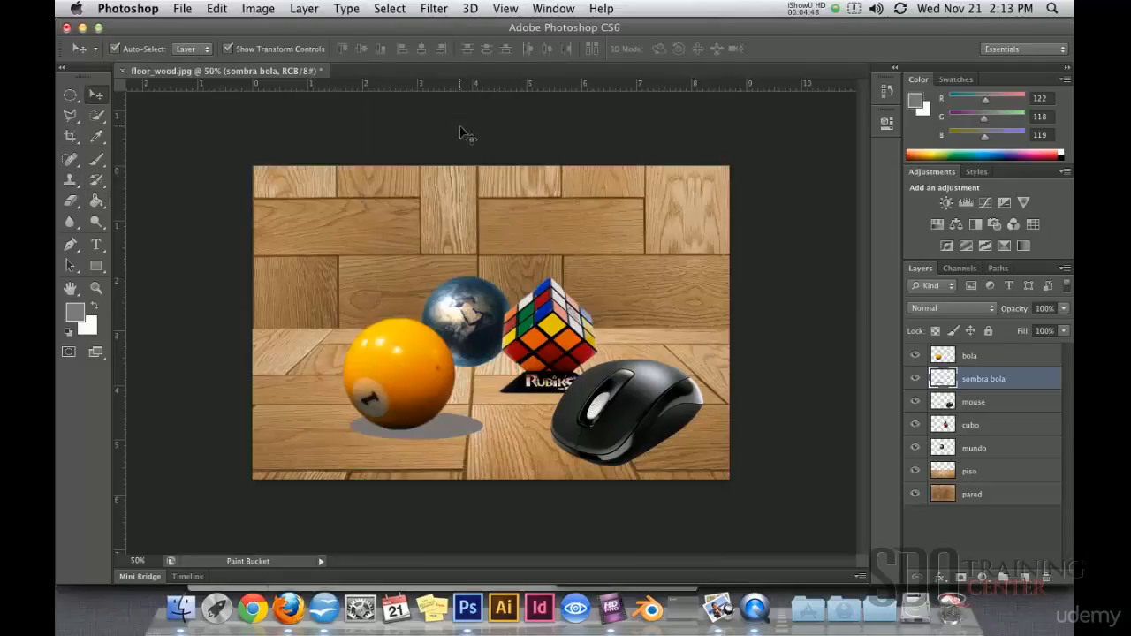
{"action": "left_click", "coordinate": [435, 8]}
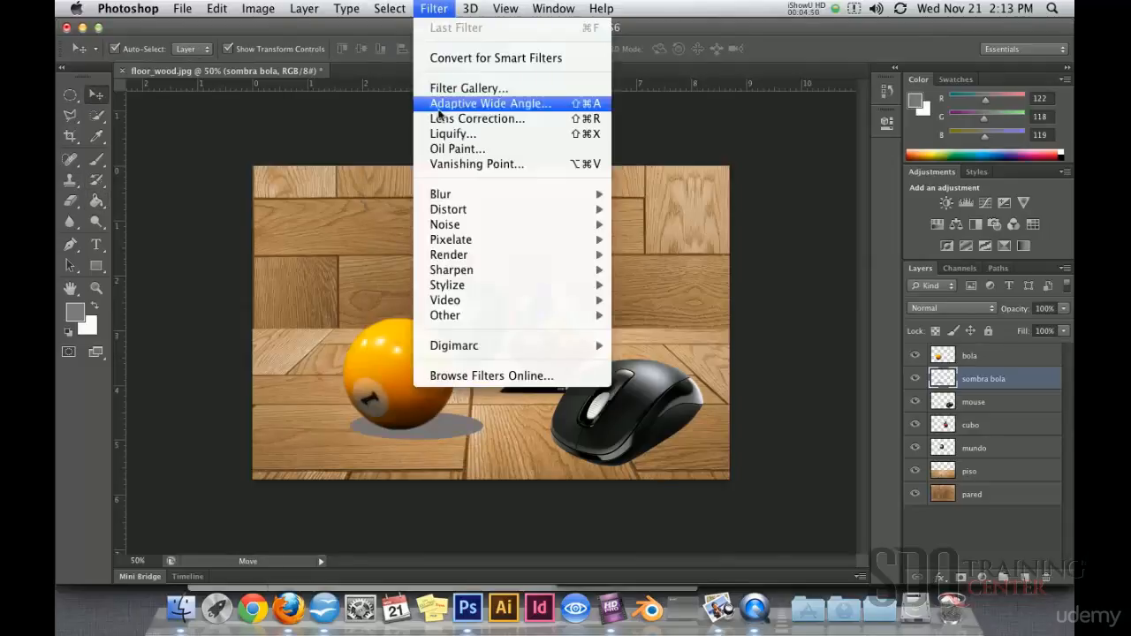
{"action": "mouse_move", "coordinate": [511, 202]}
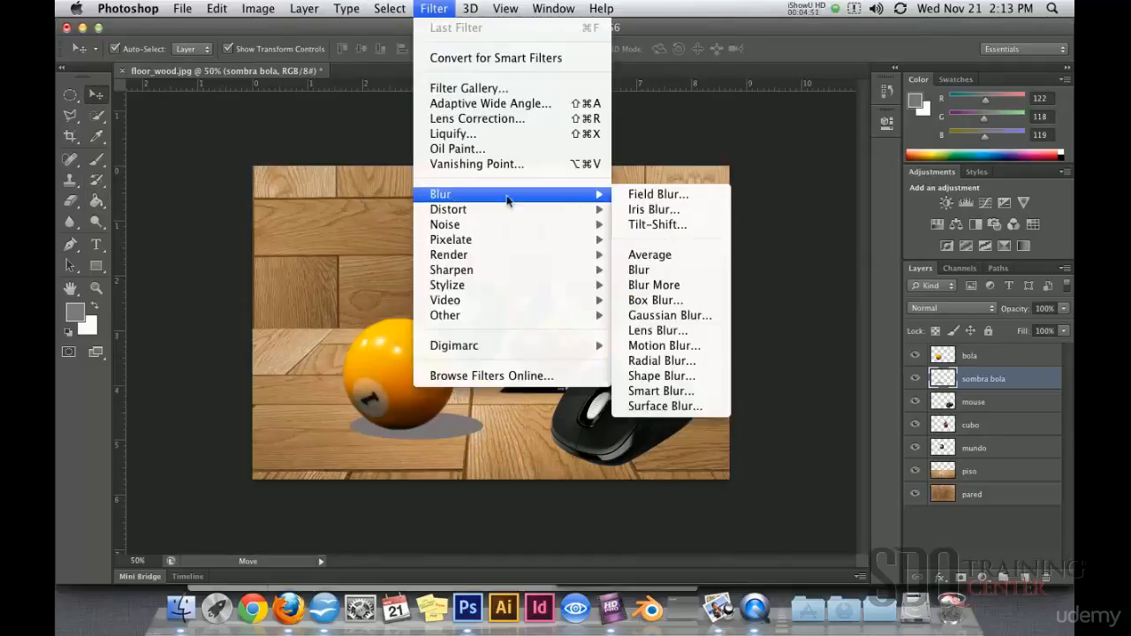
{"action": "left_click", "coordinate": [676, 317]}
{"action": "left_click_drag", "start_coordinate": [650, 494], "coordinate": [667, 496]}
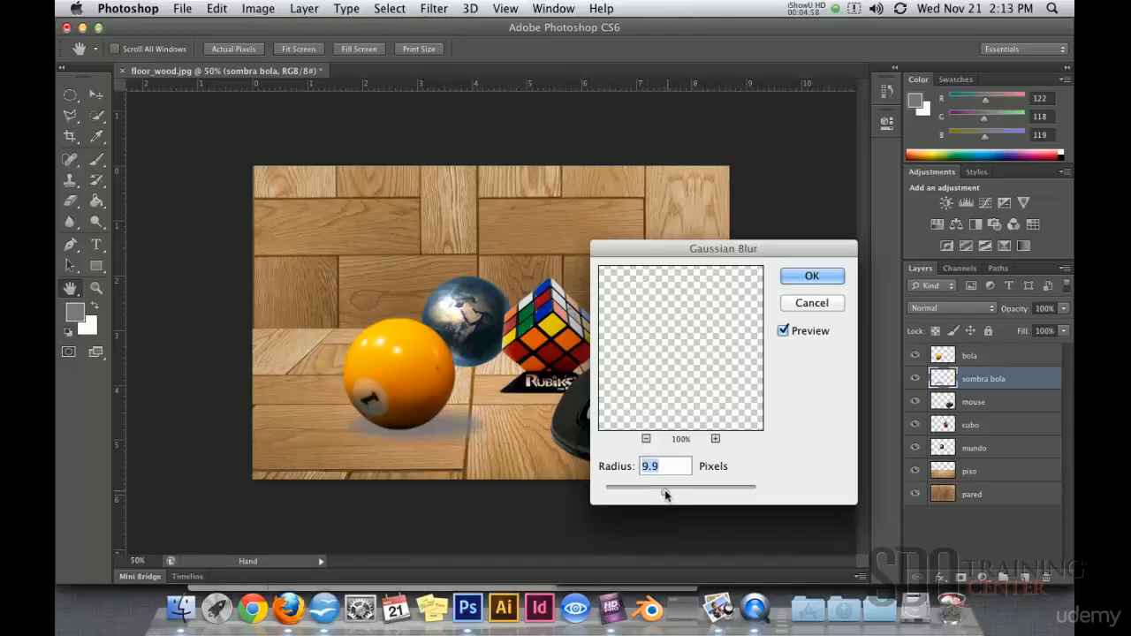
{"action": "left_click", "coordinate": [820, 281]}
Set the sombra bola layer's blend mode to Multiply and its opacity to 82%
{"action": "left_click", "coordinate": [952, 308]}
{"action": "left_click", "coordinate": [942, 356]}
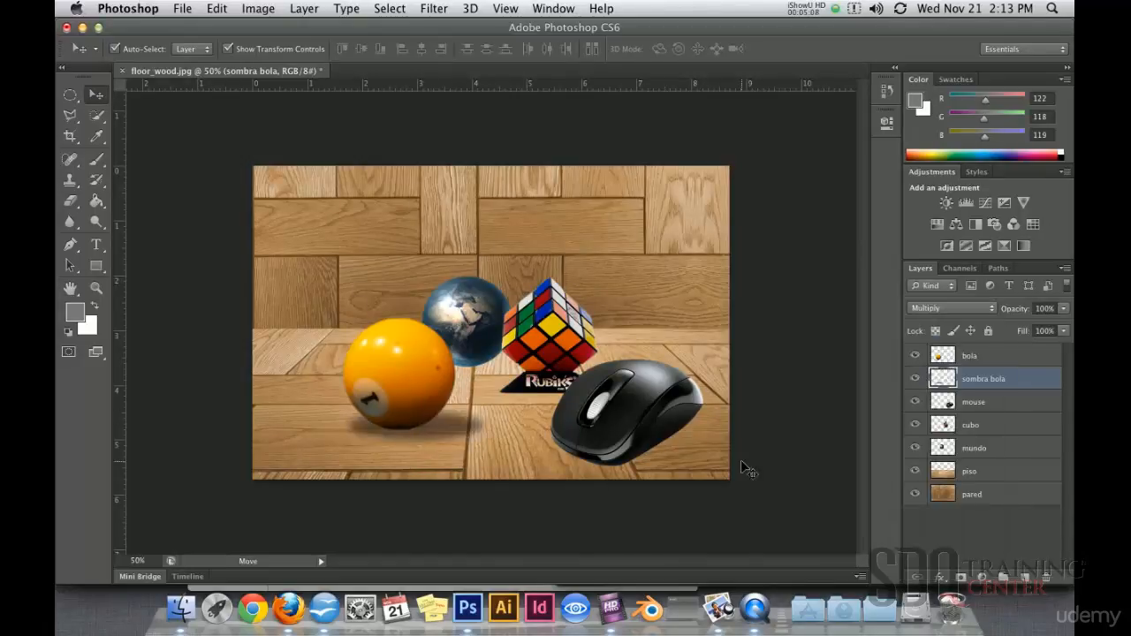
{"action": "left_click", "coordinate": [1062, 308]}
{"action": "left_click_drag", "start_coordinate": [1066, 328], "coordinate": [1050, 328]}
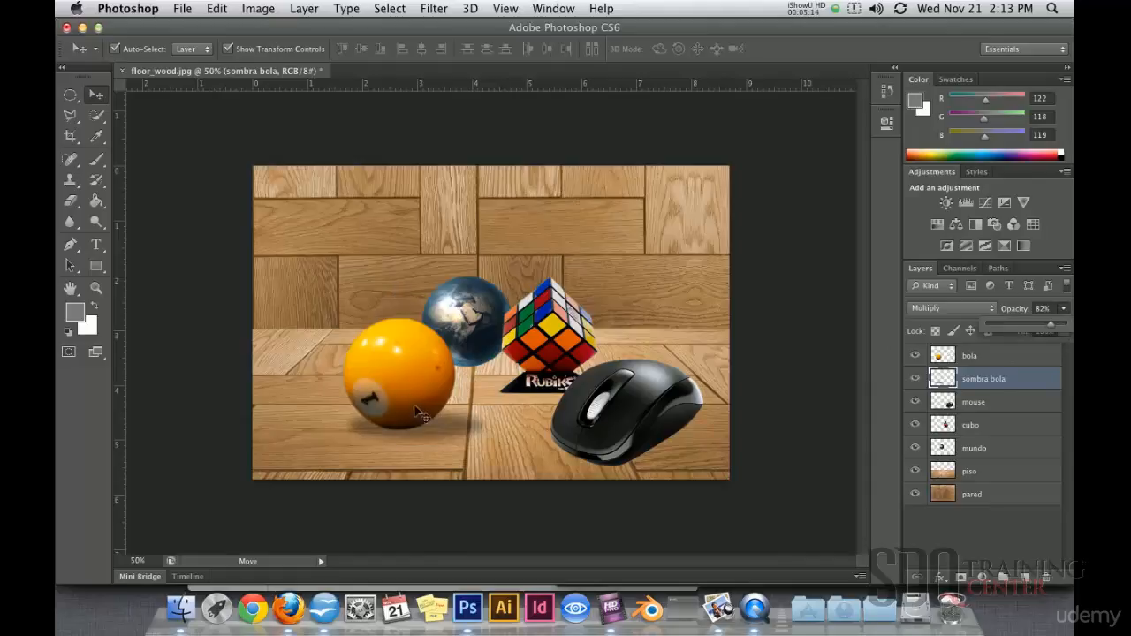
Flatten the ball's shadow to about 53% of its height, keeping its width and centre
{"action": "key", "text": "super+t"}
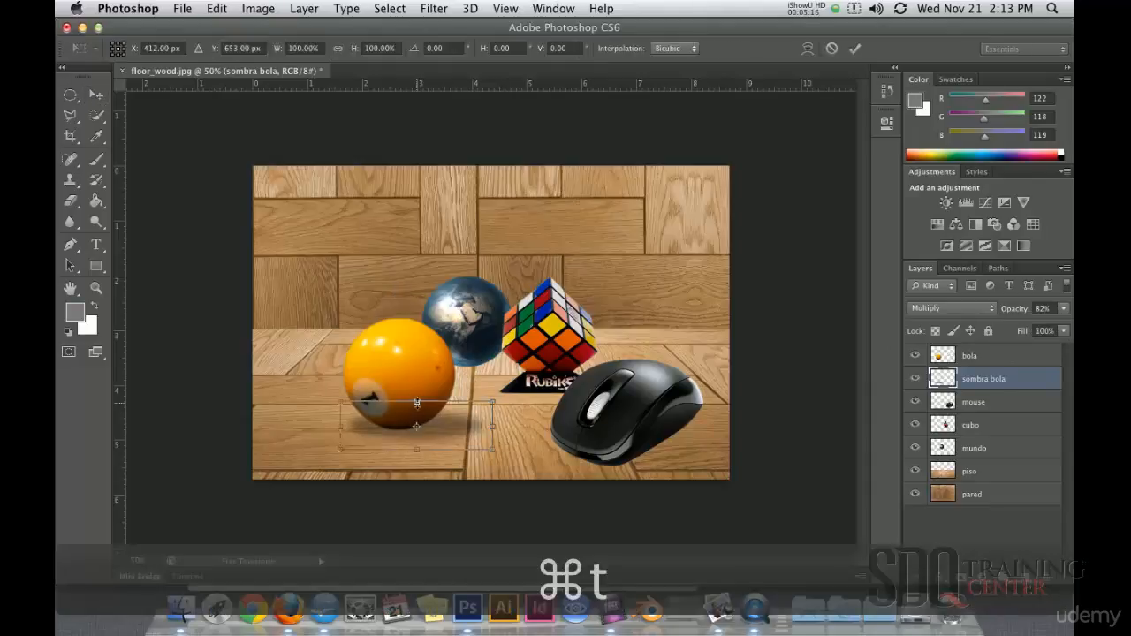
{"action": "left_click_drag", "start_coordinate": [417, 403], "coordinate": [418, 415]}
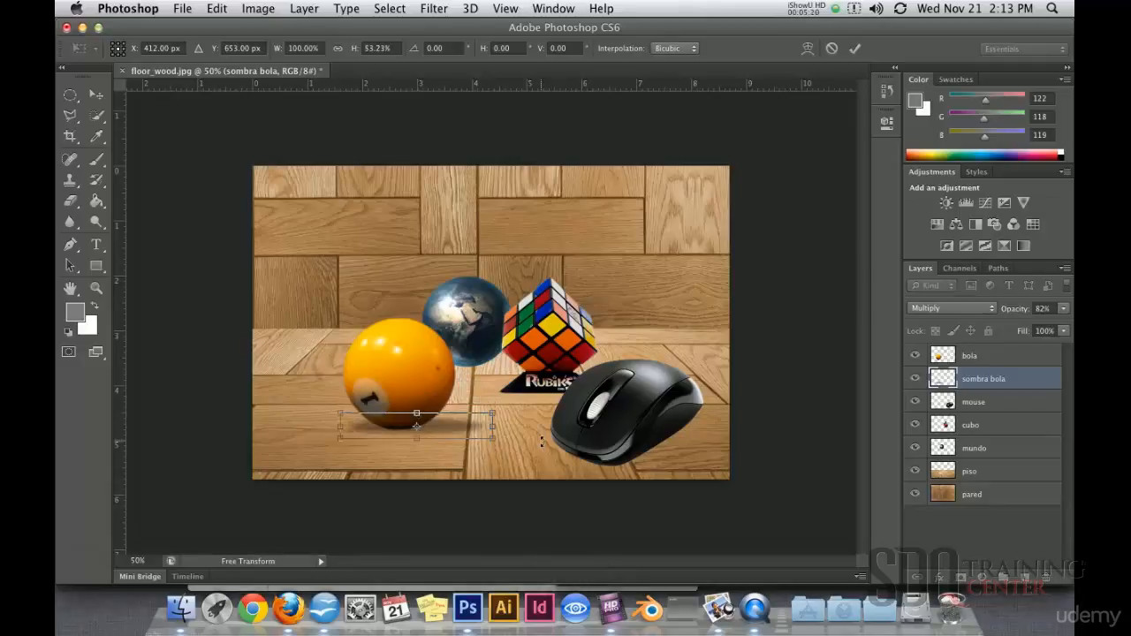
{"action": "key", "text": "Return"}
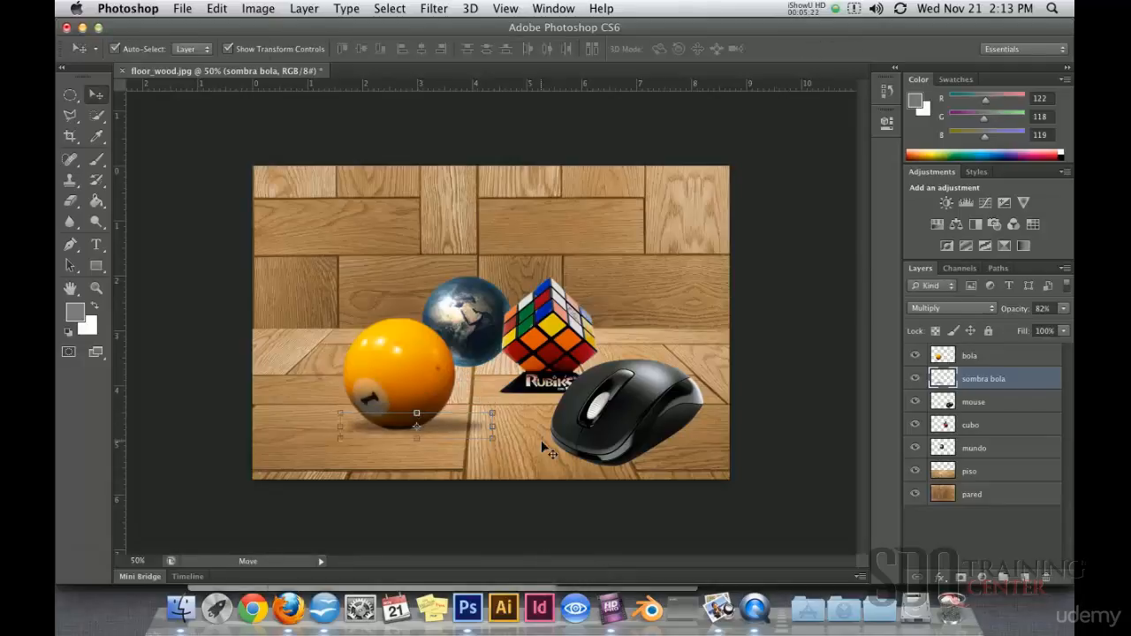
Duplicate the sombra bola layer, move the copied shadow under the globe, and place its layer beneath the mundo layer
{"action": "left_click_drag", "start_coordinate": [943, 380], "coordinate": [1025, 577]}
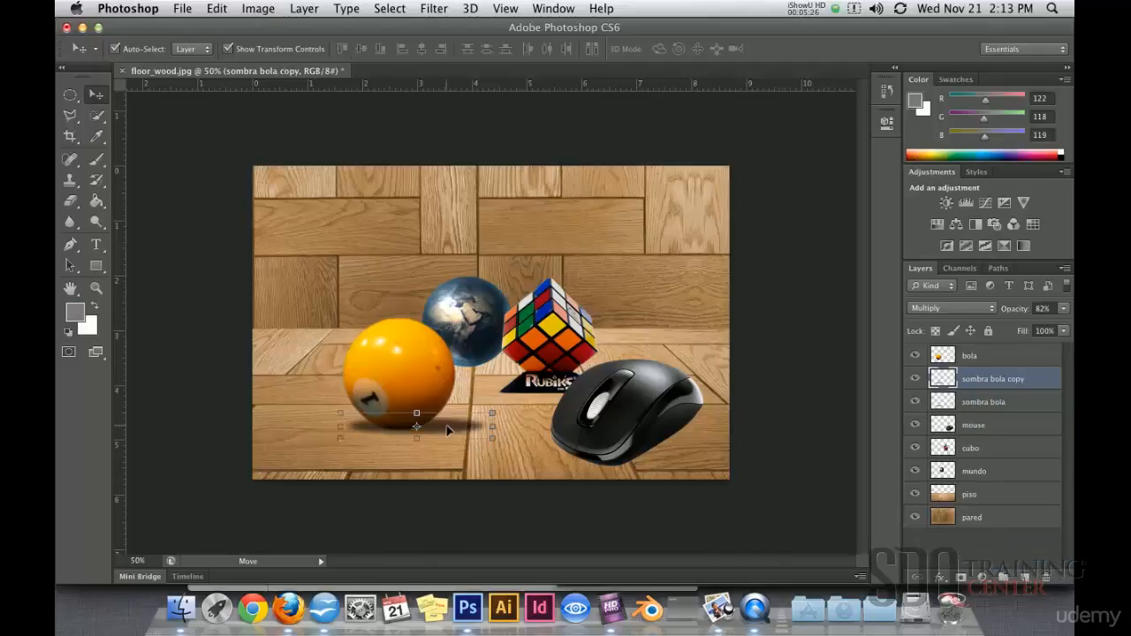
{"action": "left_click_drag", "start_coordinate": [460, 430], "coordinate": [510, 374]}
{"action": "left_click_drag", "start_coordinate": [993, 381], "coordinate": [974, 477]}
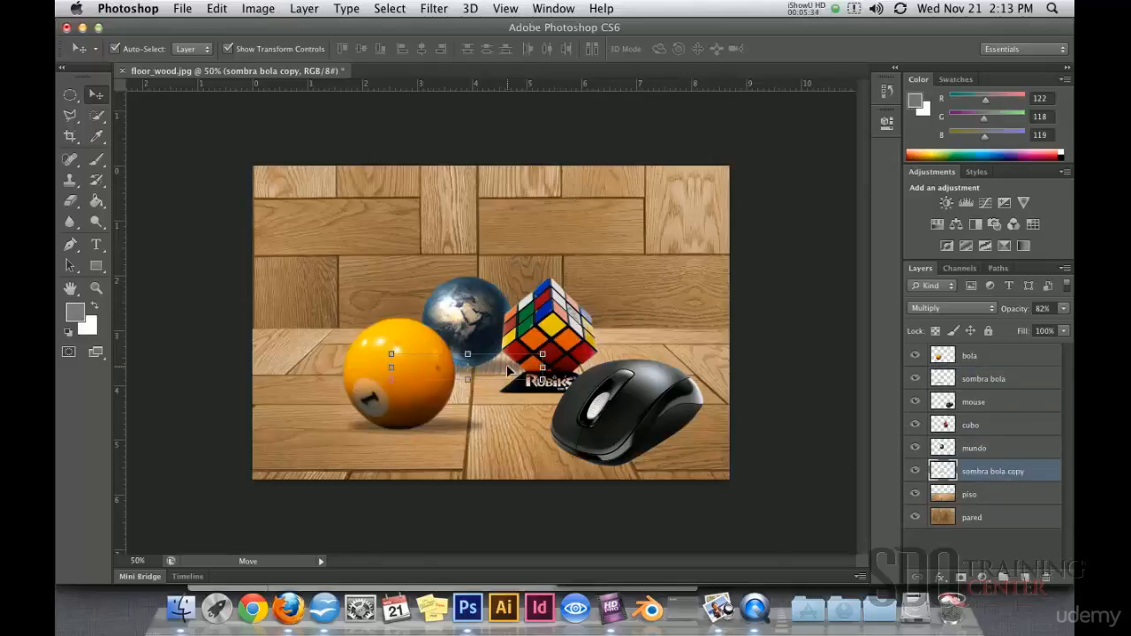
Nudge the copied shadow left beneath the globe and scale it down to about three quarters of its size
{"action": "key", "text": "shift+Left"}
{"action": "key", "text": "shift+Left"}
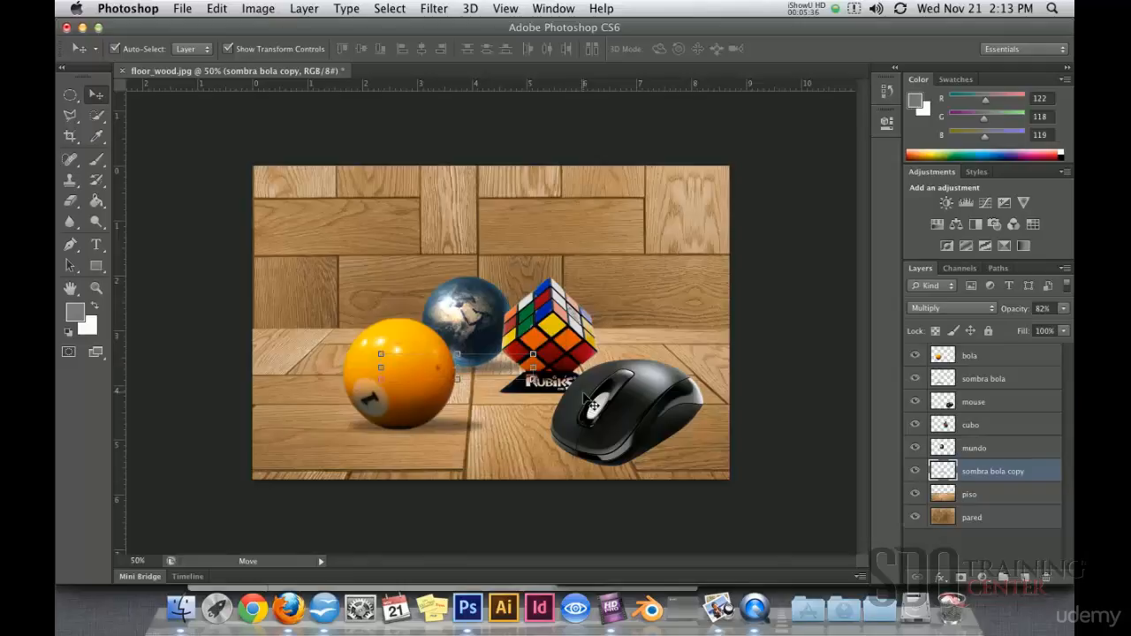
{"action": "left_click_drag", "start_coordinate": [533, 367], "coordinate": [477, 370]}
{"action": "key", "text": "Return"}
{"action": "key", "text": "super+z"}
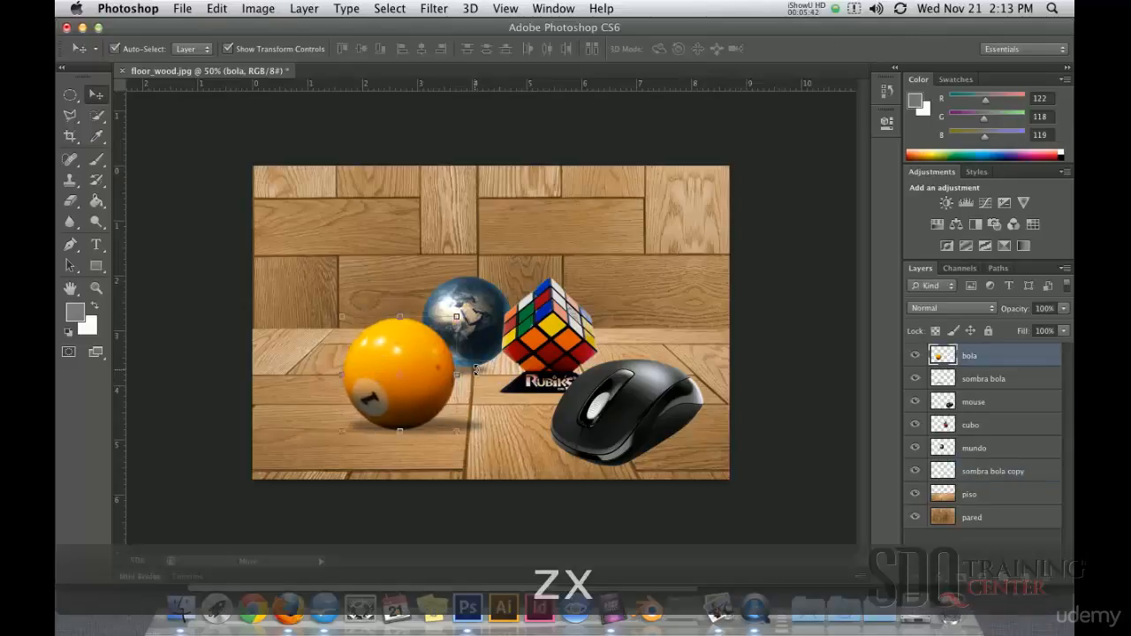
Turn off layer auto-selection and move the sombra bola copy shadow slightly up and right beneath the globe
{"action": "left_click", "coordinate": [509, 135]}
{"action": "left_click", "coordinate": [489, 351], "text": "super"}
{"action": "left_click", "coordinate": [489, 352], "text": "super"}
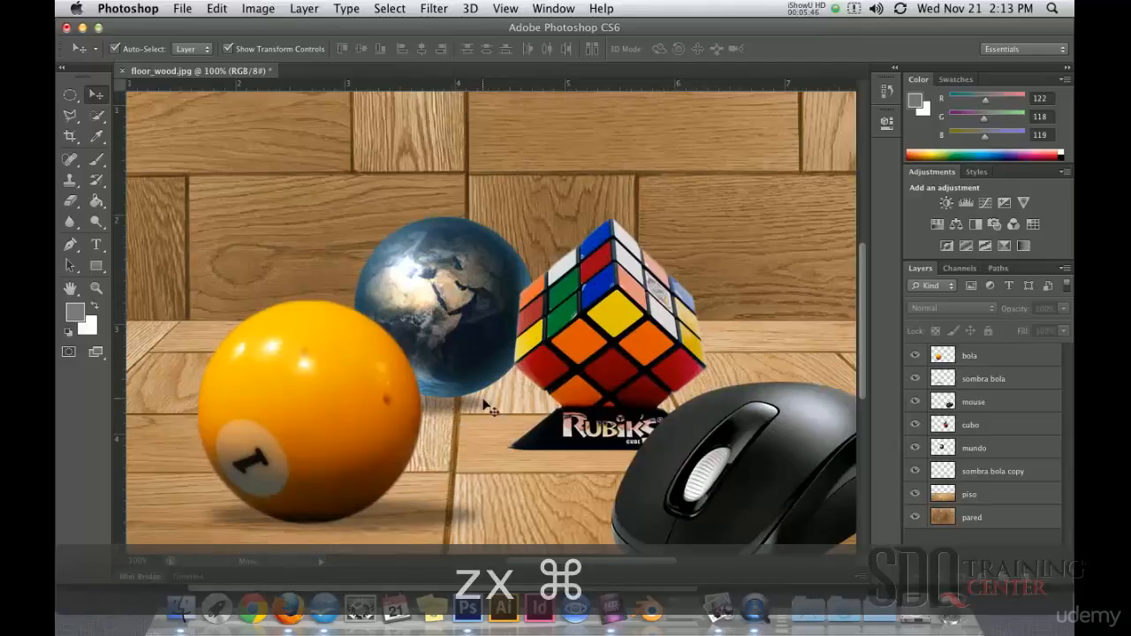
{"action": "left_click", "coordinate": [114, 48]}
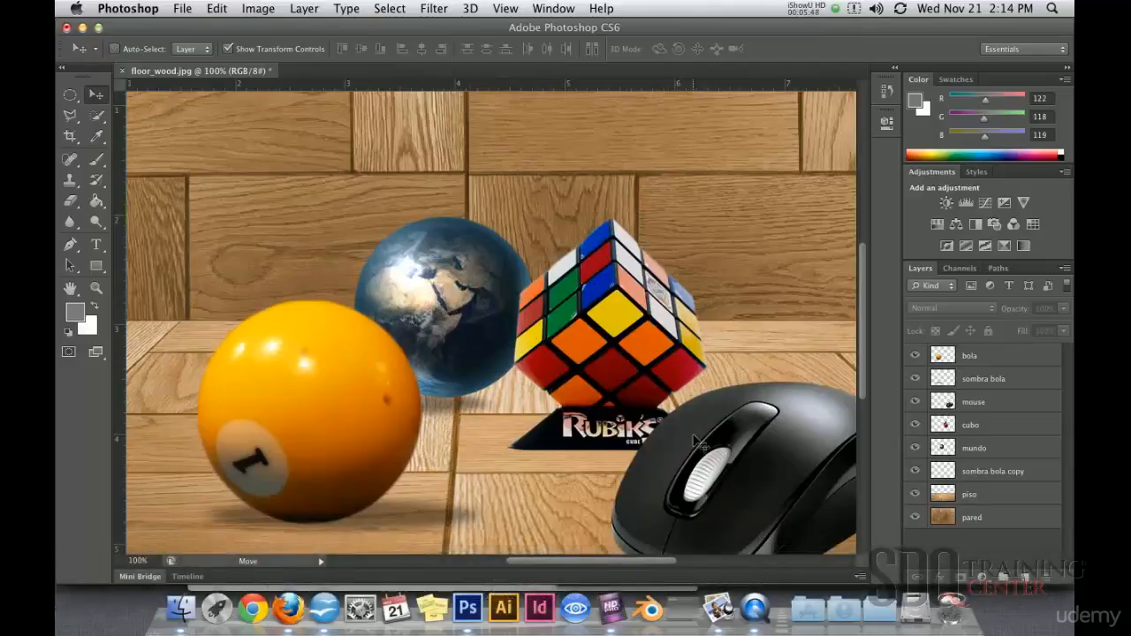
{"action": "left_click", "coordinate": [988, 473]}
{"action": "left_click_drag", "start_coordinate": [470, 406], "coordinate": [510, 390]}
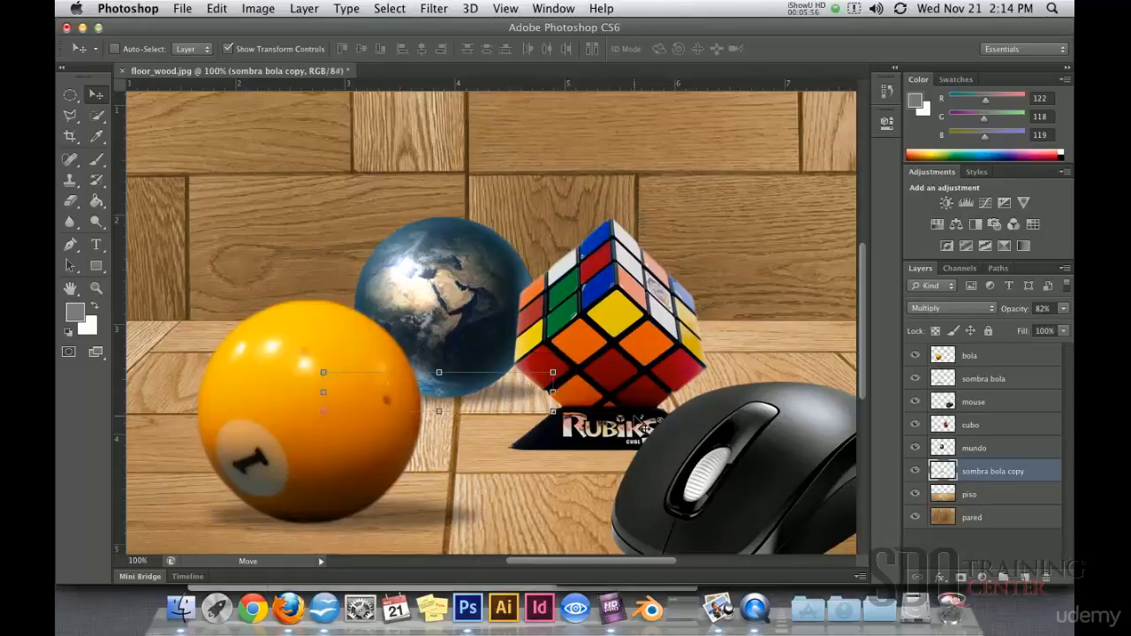
Add a new empty layer directly above the cubo layer and beneath the mouse layer
{"action": "key", "text": "super+minus"}
{"action": "key", "text": "super+minus"}
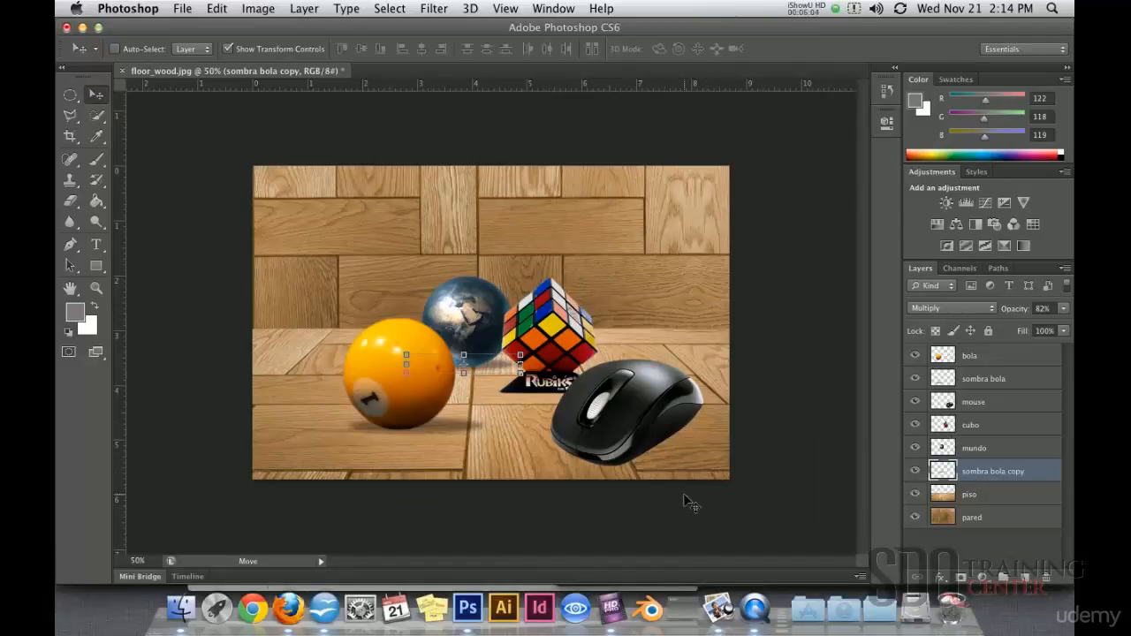
{"action": "left_click", "coordinate": [983, 404]}
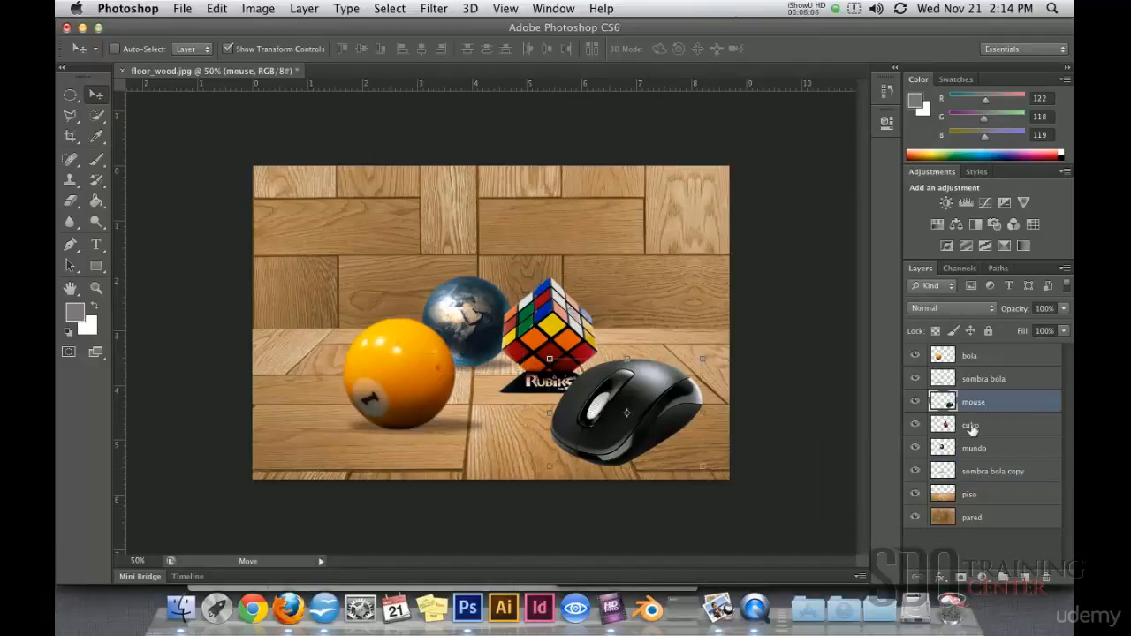
{"action": "left_click", "coordinate": [972, 428]}
{"action": "left_click", "coordinate": [1025, 578]}
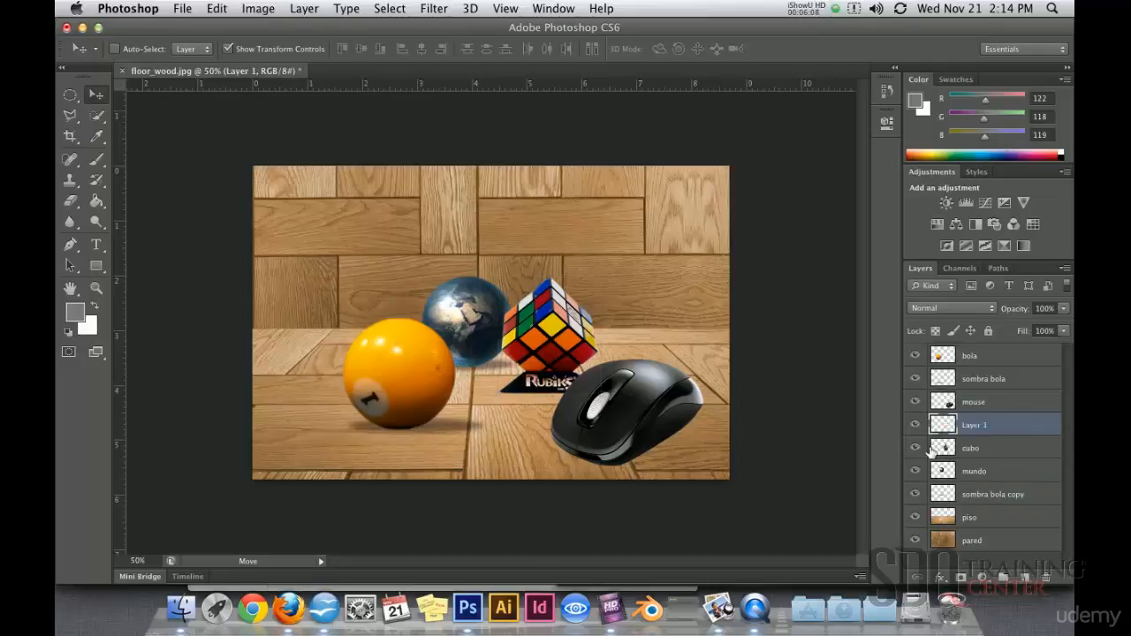
Outline a freehand Lasso selection around the mouse's lower and right edges and fill it with the grey foreground colour
{"action": "left_click", "coordinate": [73, 117]}
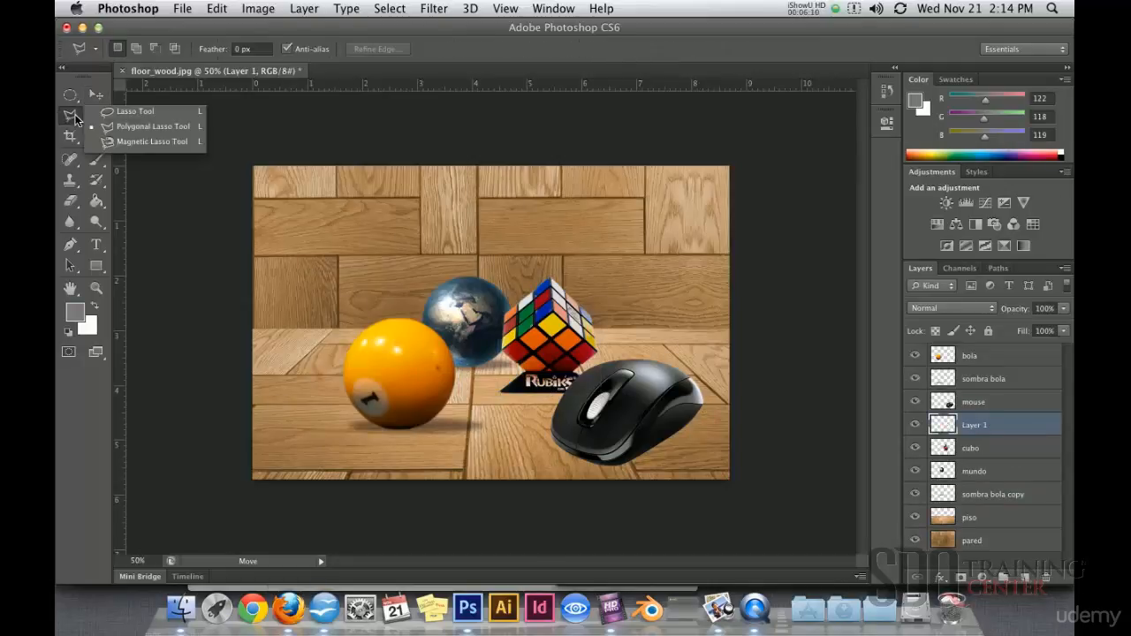
{"action": "left_click", "coordinate": [124, 111]}
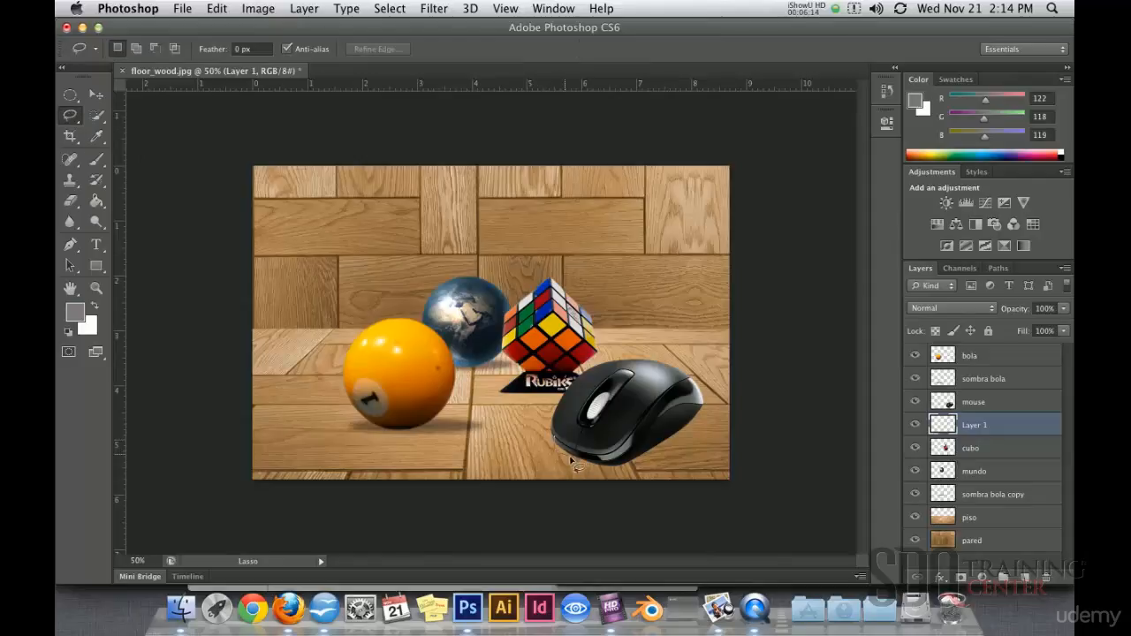
{"action": "mouse_move", "coordinate": [590, 470]}
{"action": "left_mouse_down"}
{"action": "mouse_move", "coordinate": [674, 472]}
{"action": "mouse_move", "coordinate": [718, 427]}
{"action": "mouse_move", "coordinate": [691, 402]}
{"action": "mouse_move", "coordinate": [665, 399]}
{"action": "mouse_move", "coordinate": [551, 446]}
{"action": "left_mouse_up"}
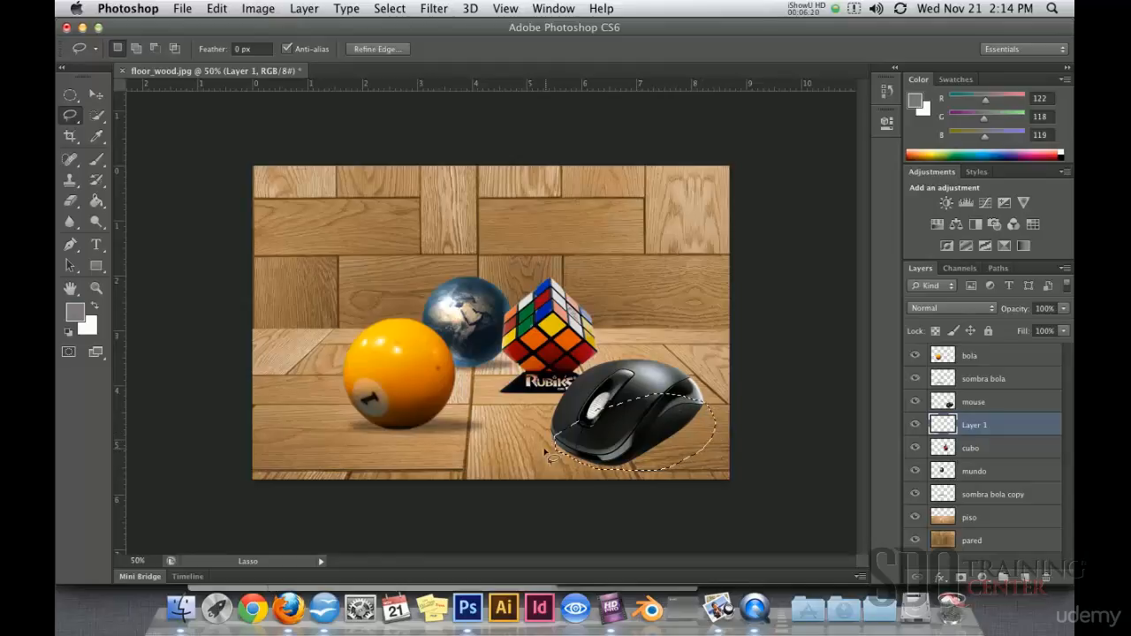
{"action": "left_click", "coordinate": [96, 201]}
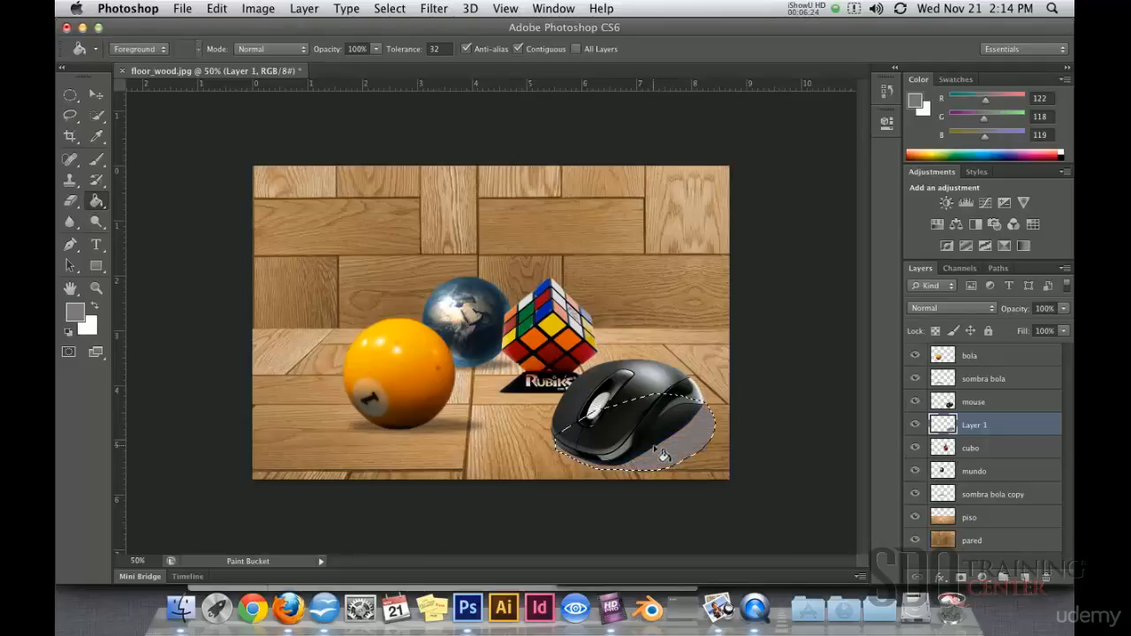
Deselect the grey shape and reapply the last Gaussian Blur filter to the mouse's shadow
{"action": "key", "text": "super+d"}
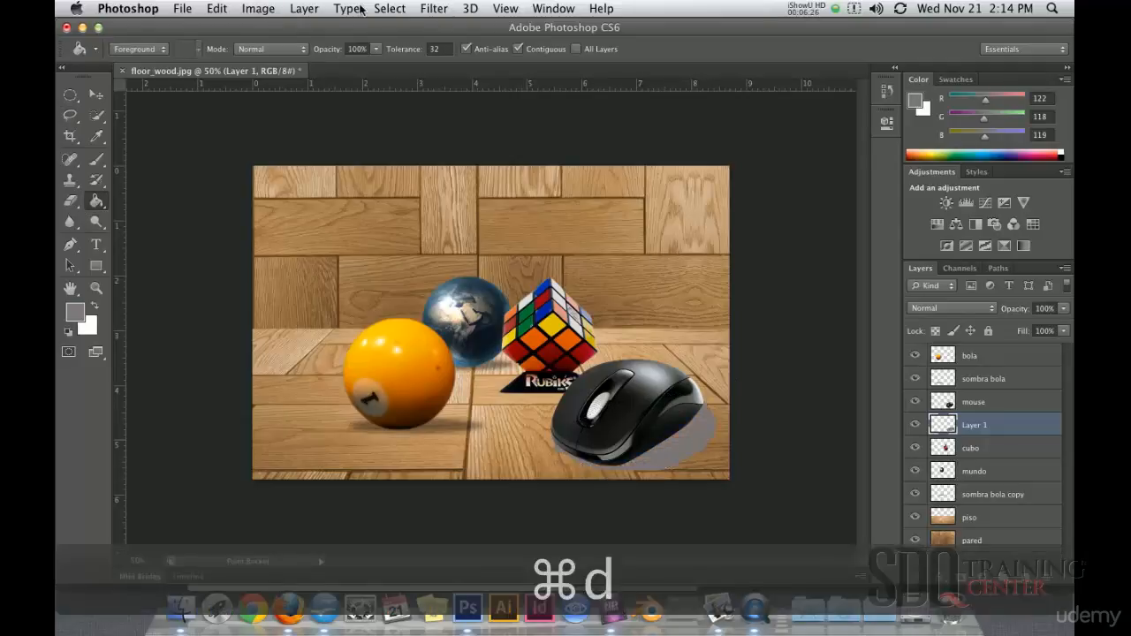
{"action": "left_click", "coordinate": [433, 9]}
{"action": "left_click", "coordinate": [438, 32]}
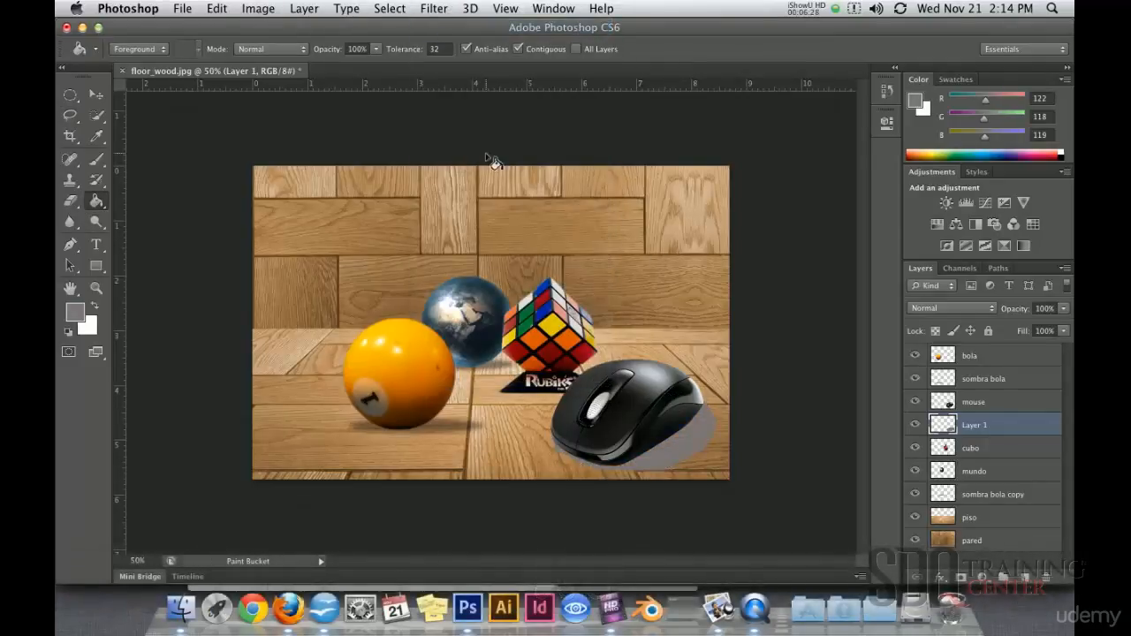
Set the mouse shadow layer's blend mode to Multiply and its opacity to 58%
{"action": "left_click", "coordinate": [953, 309]}
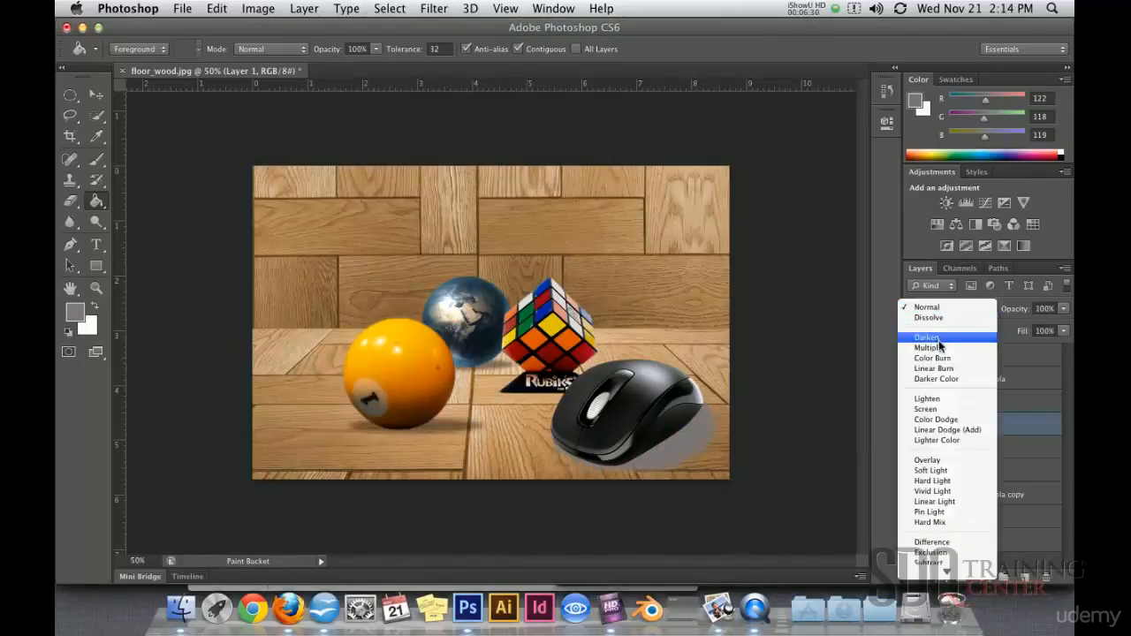
{"action": "left_click", "coordinate": [944, 347]}
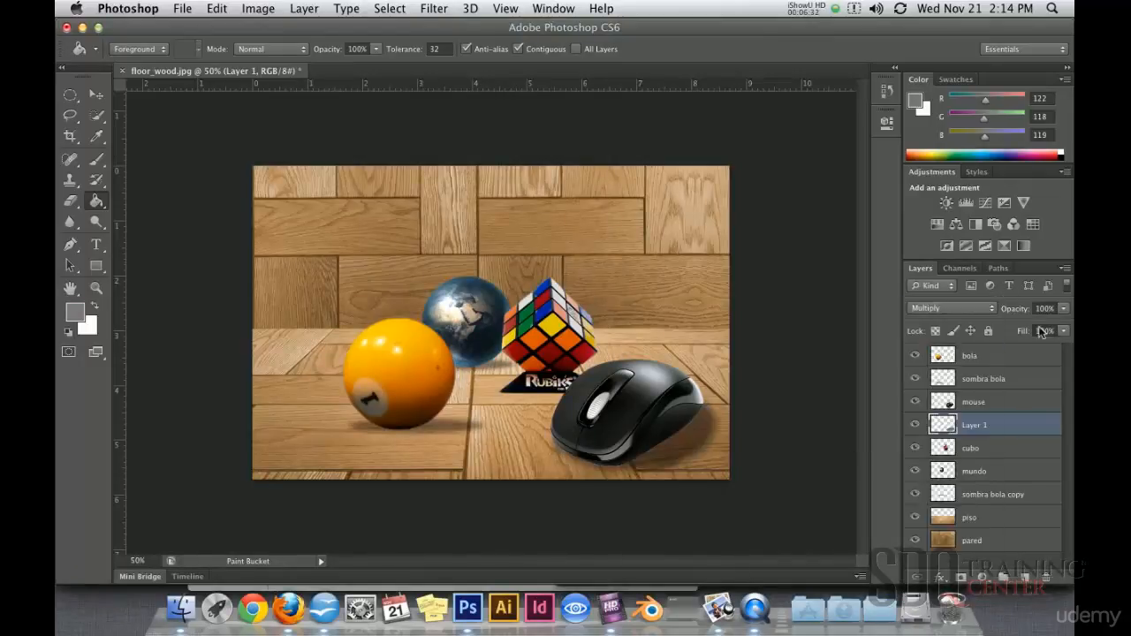
{"action": "left_click", "coordinate": [1065, 309]}
{"action": "left_click_drag", "start_coordinate": [1066, 326], "coordinate": [1041, 327]}
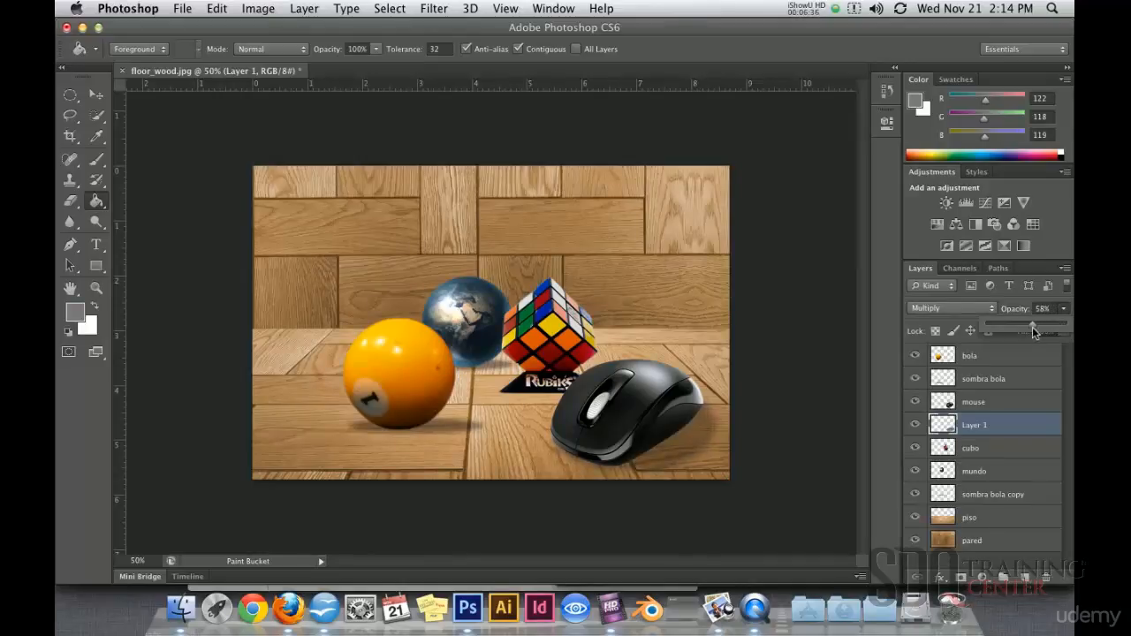